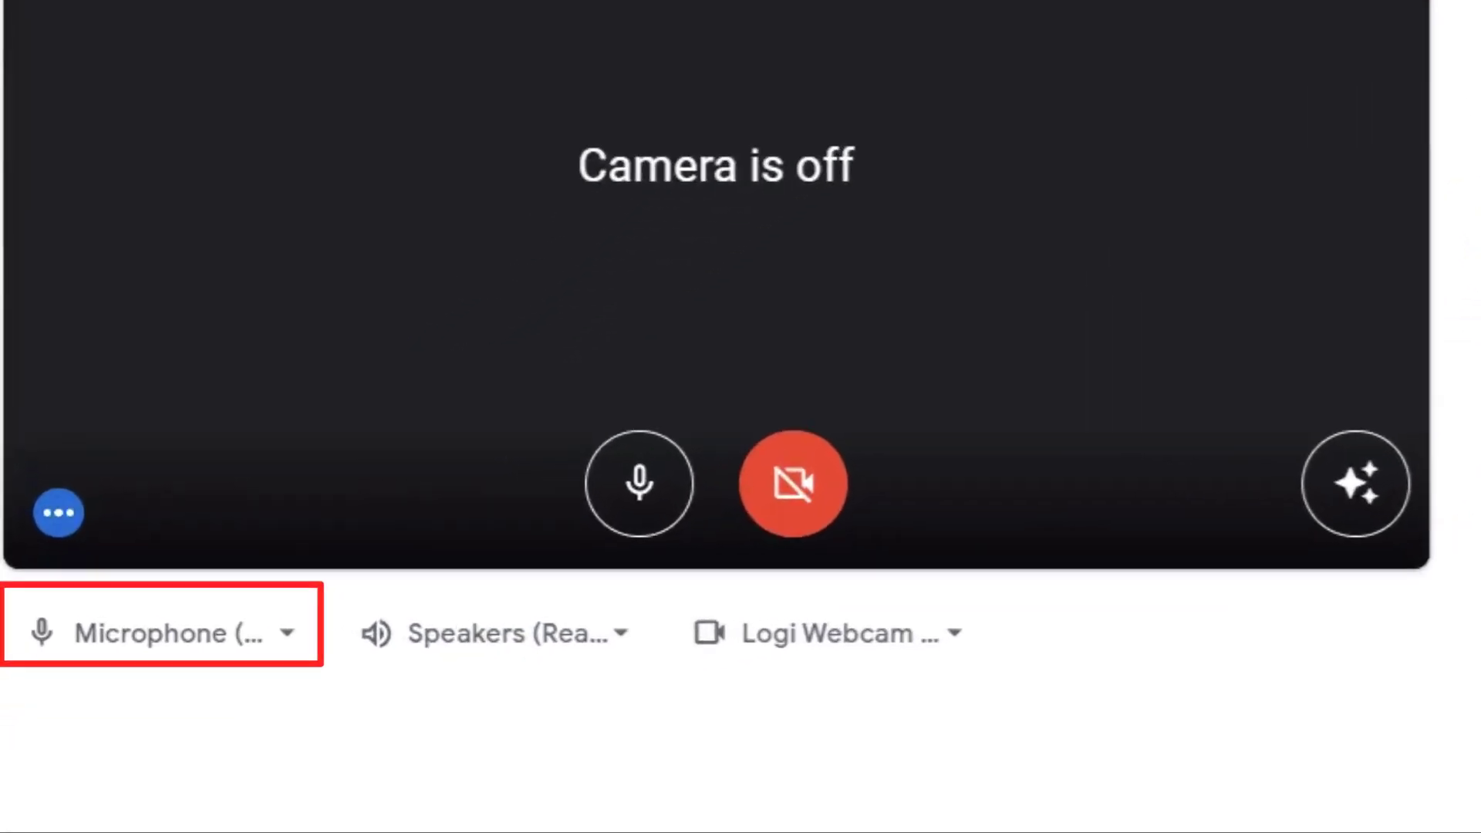
# Step: Play a Test speakers sound through Headphones, leaving Headphones as the selected output
pyautogui.click(140, 646)
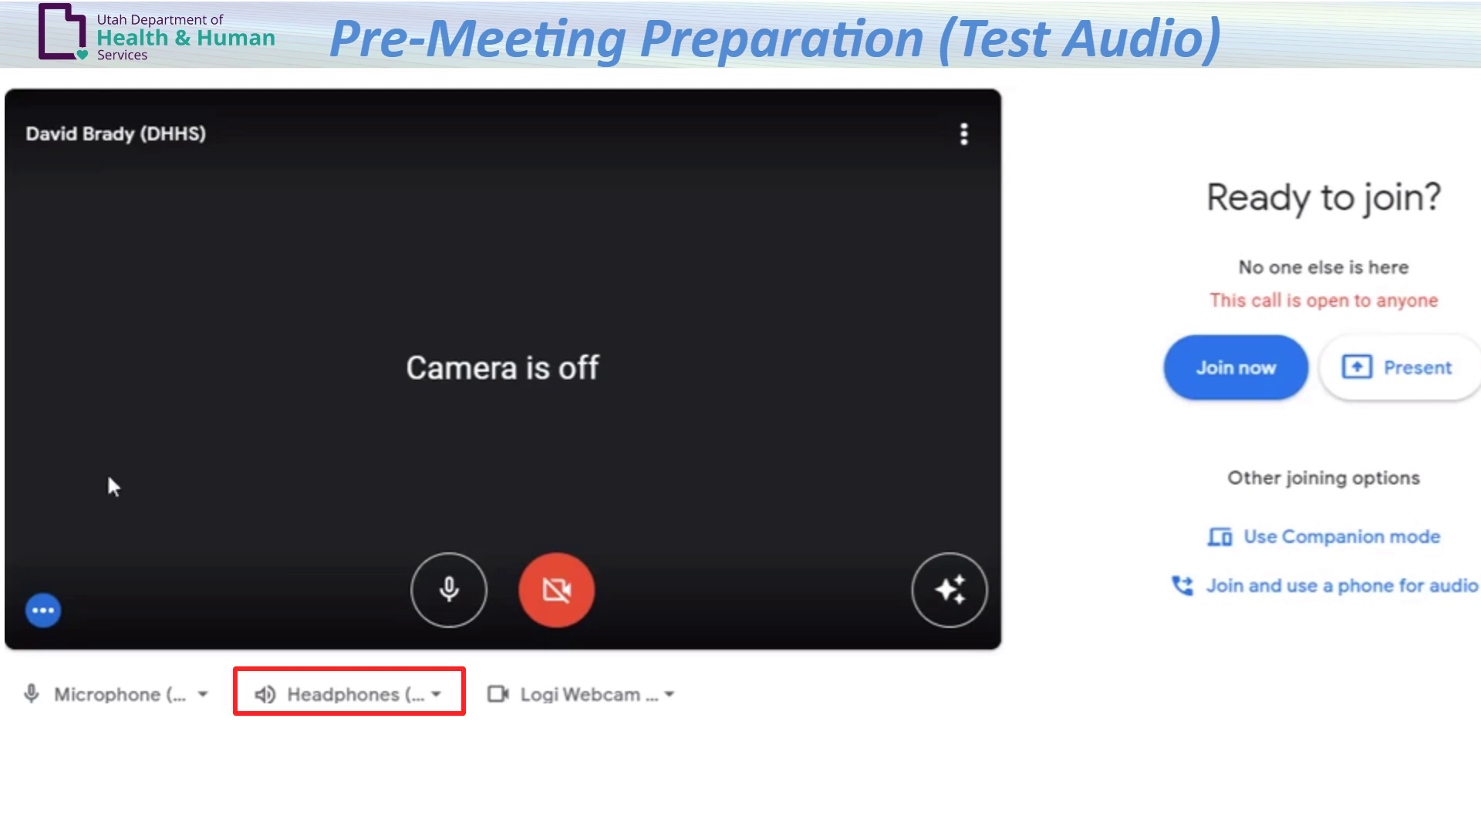
pyautogui.click(324, 684)
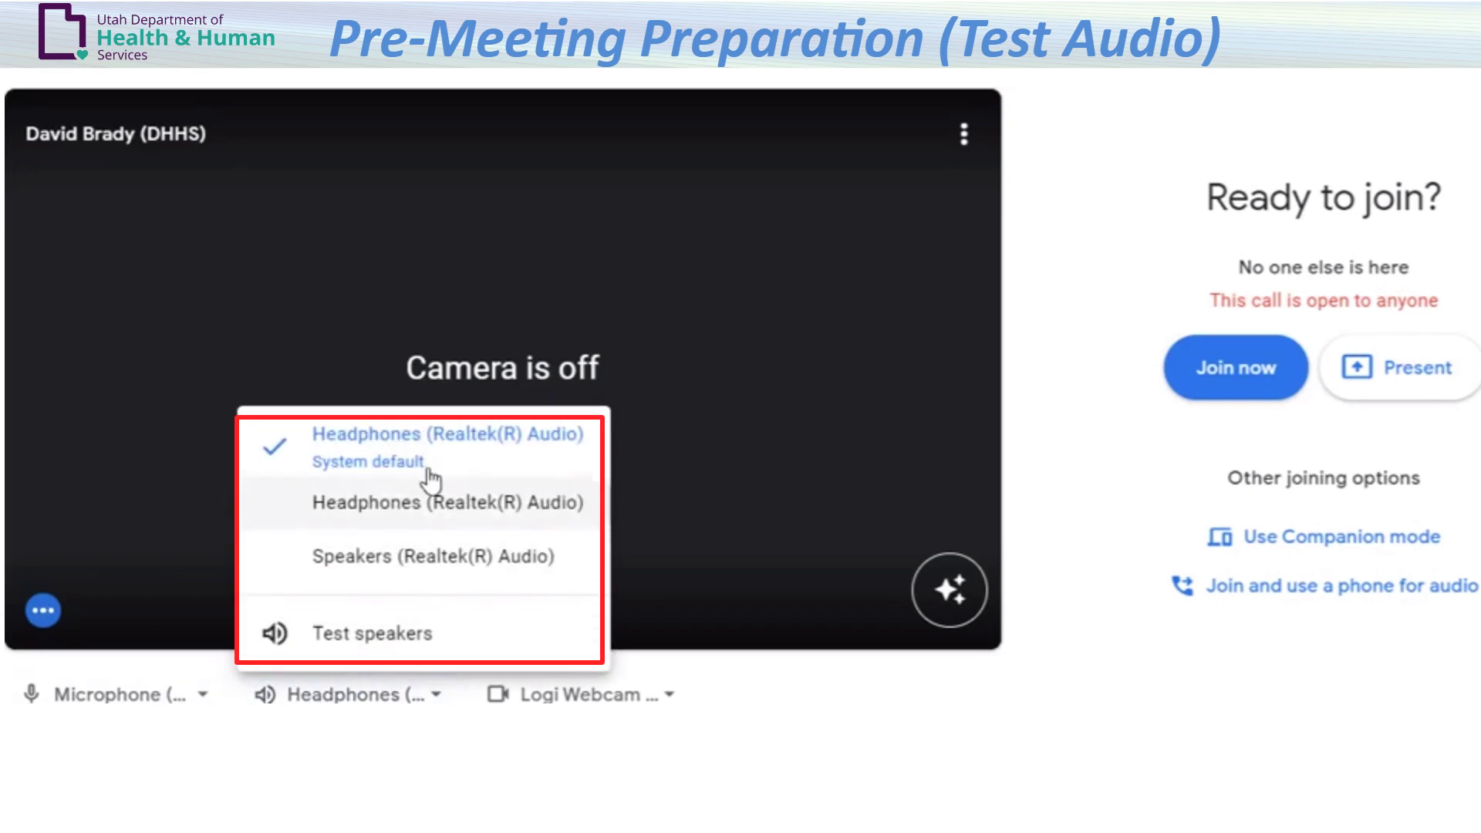
pyautogui.click(393, 637)
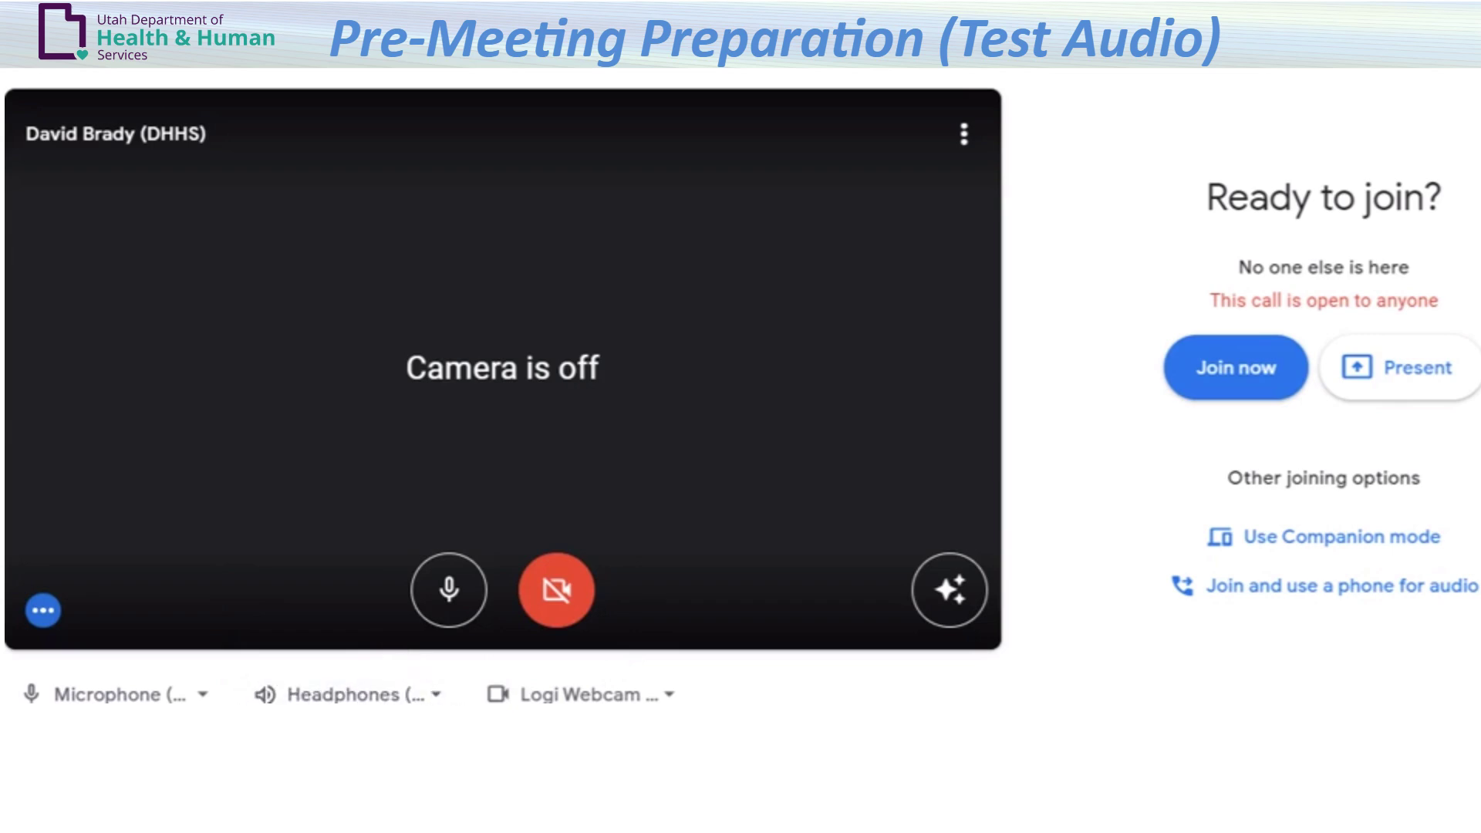
pyautogui.click(376, 696)
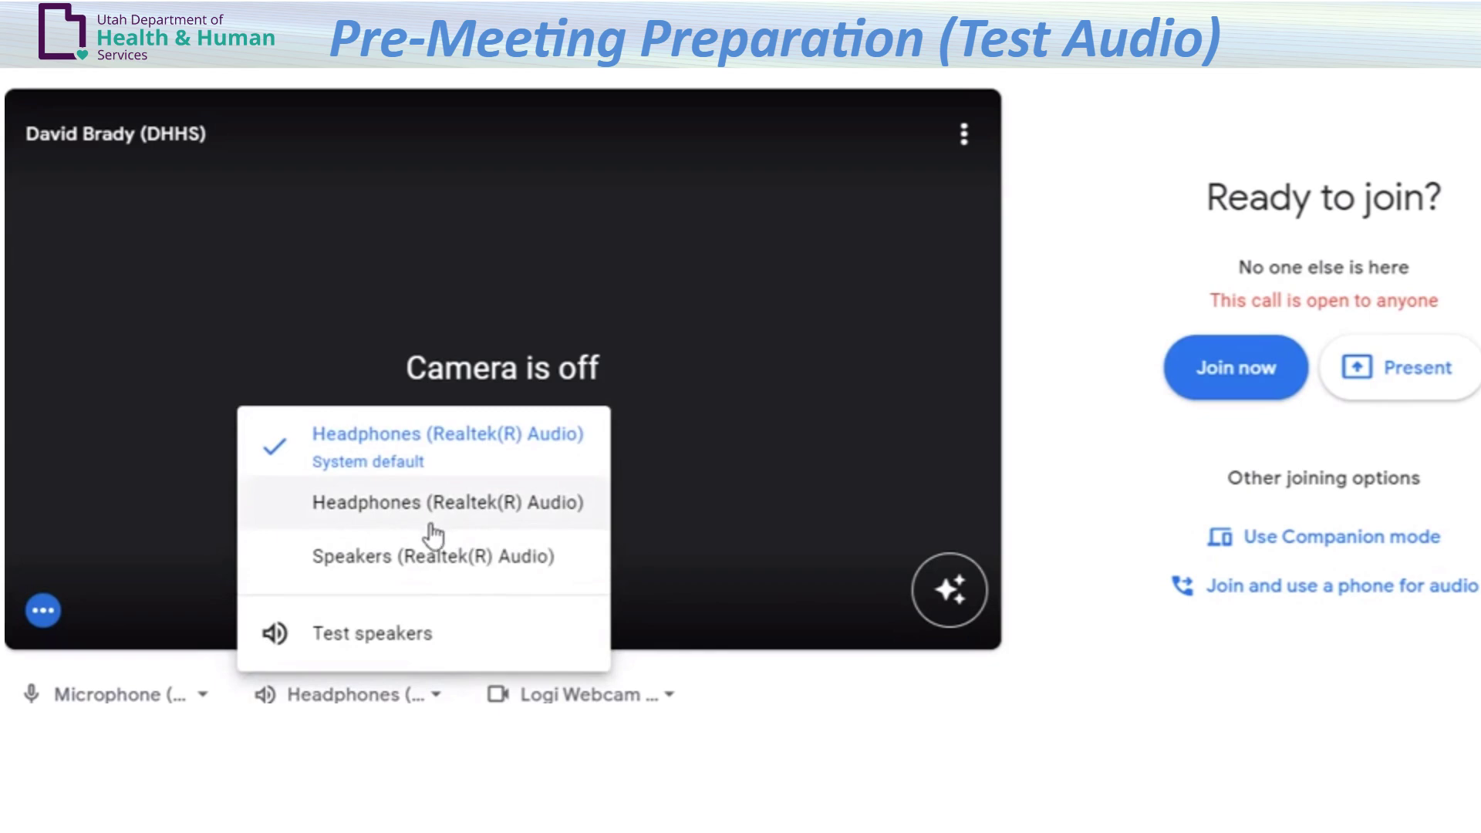
pyautogui.click(264, 165)
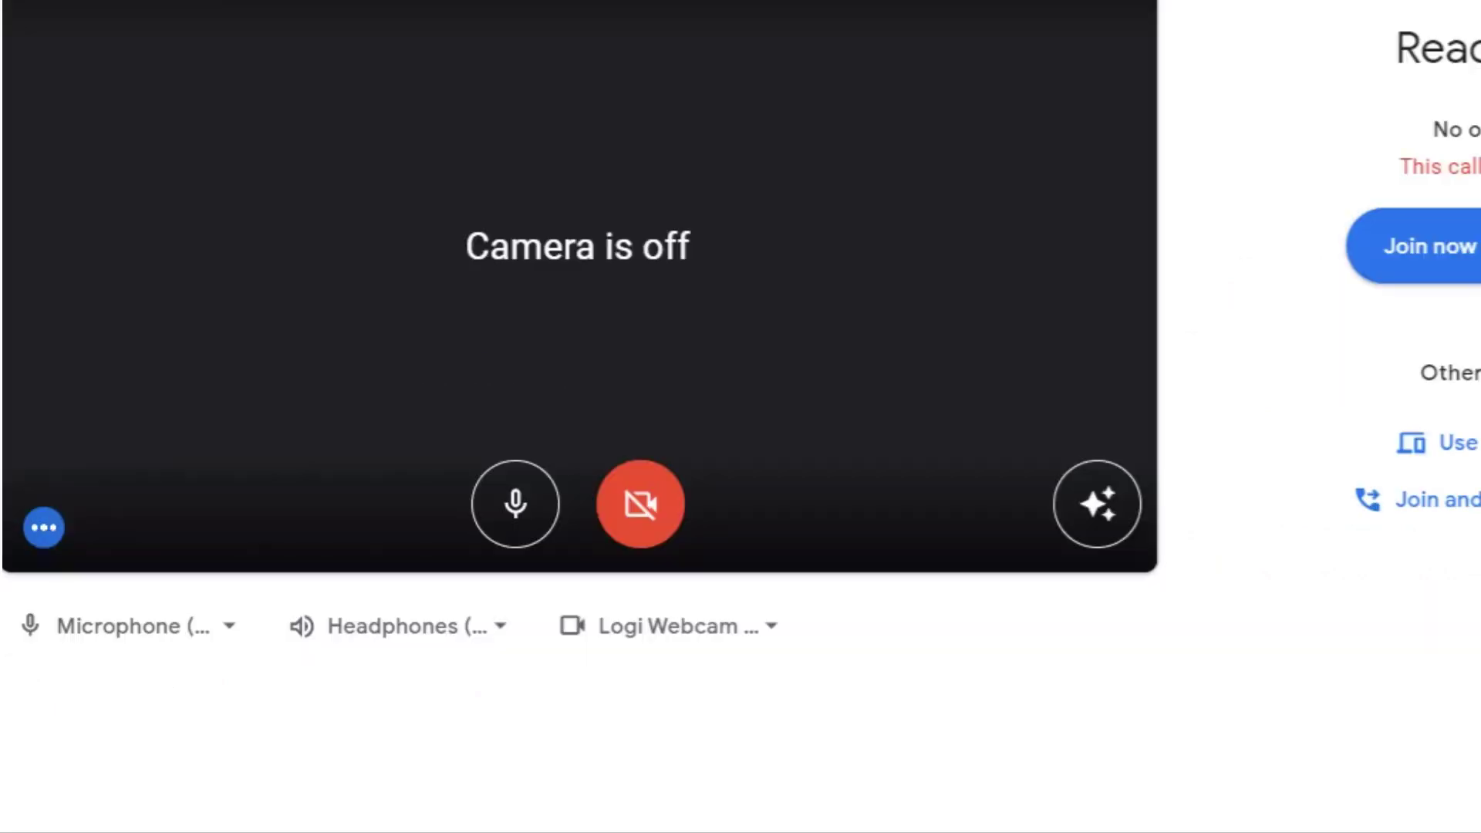
# Step: Turn on the camera and run a Logi Webcam test recording with Capture & diagnose
pyautogui.click(646, 515)
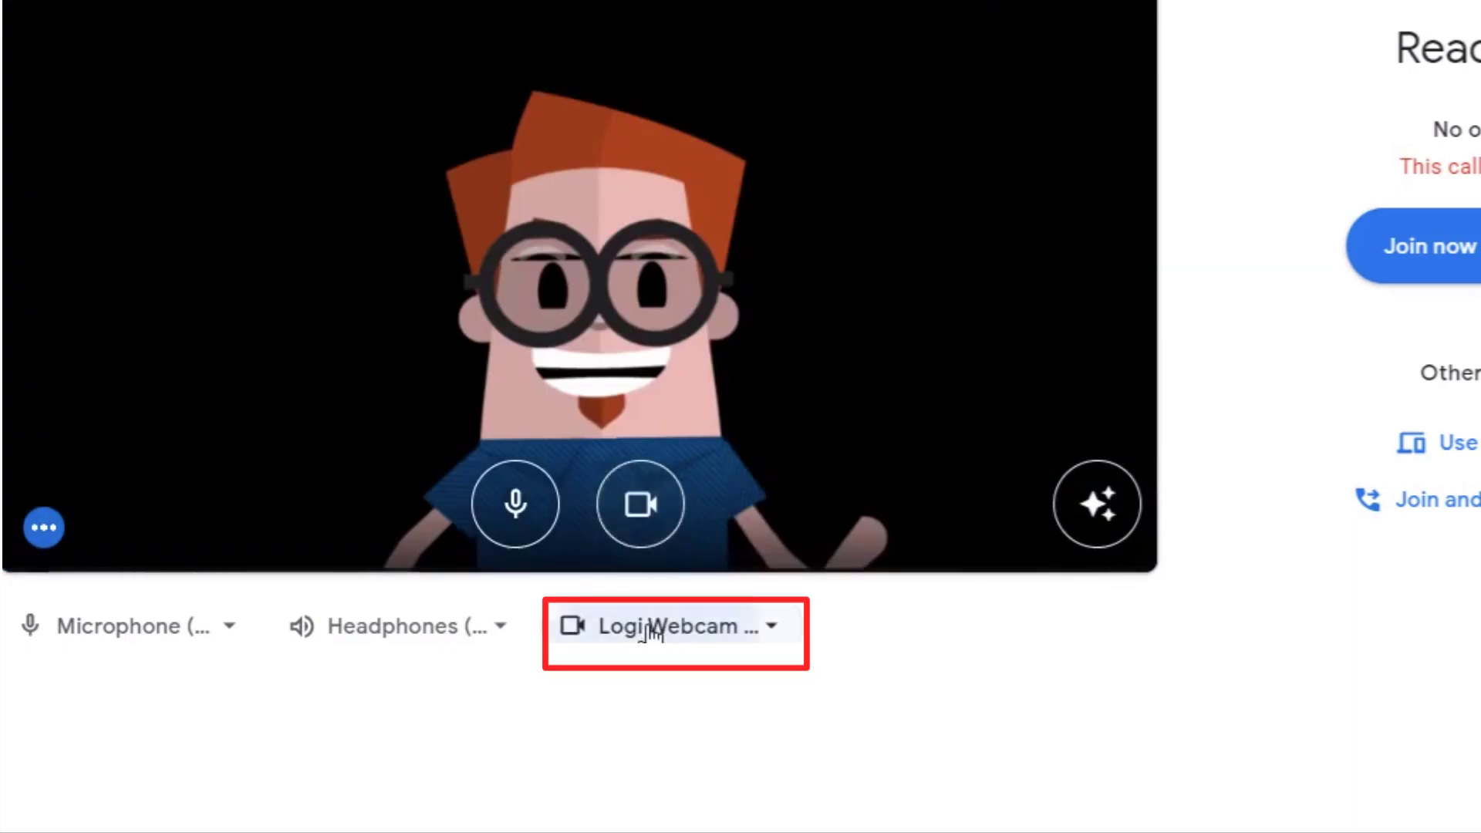
pyautogui.click(652, 629)
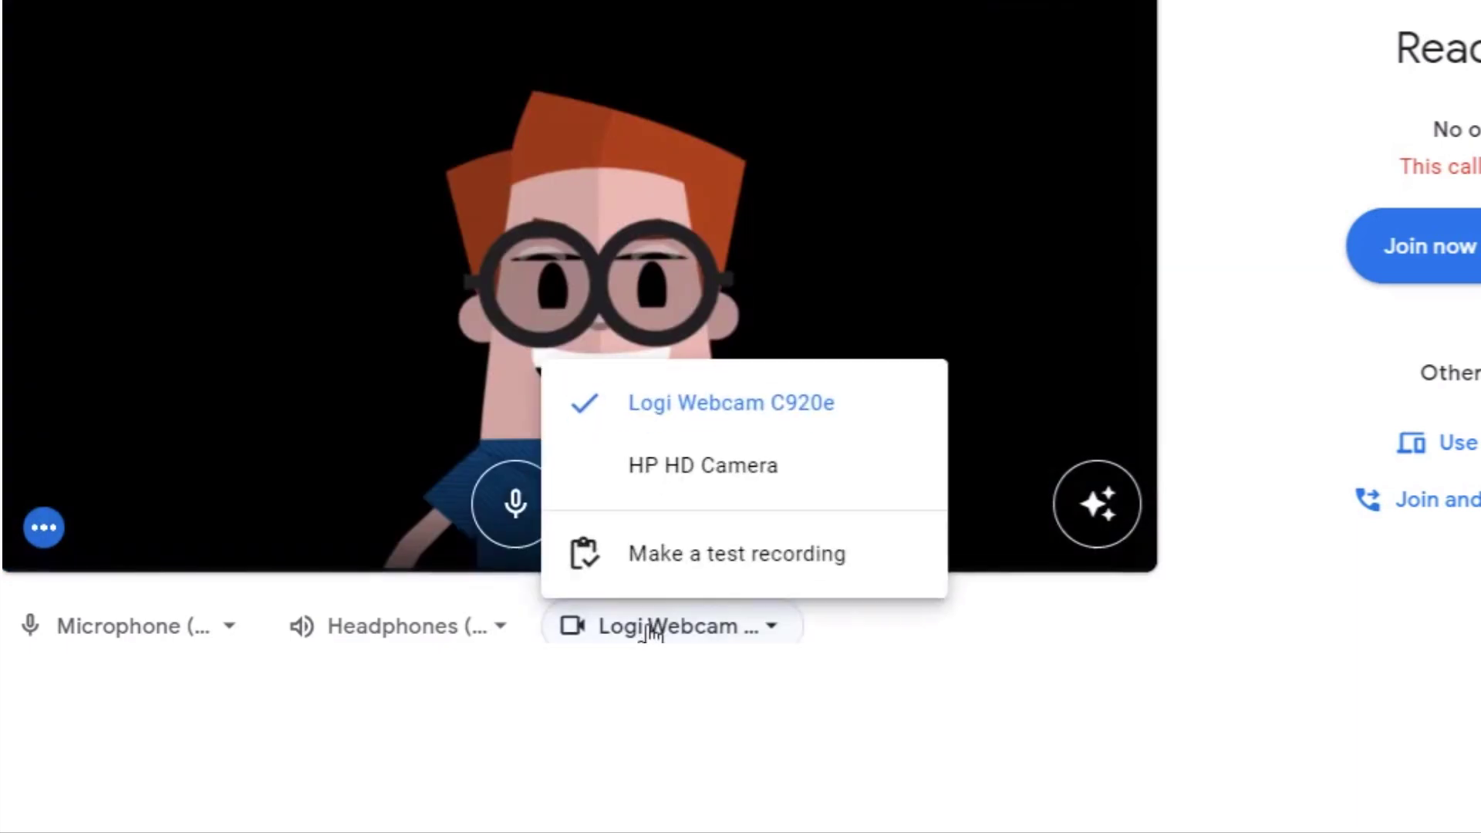
pyautogui.click(686, 570)
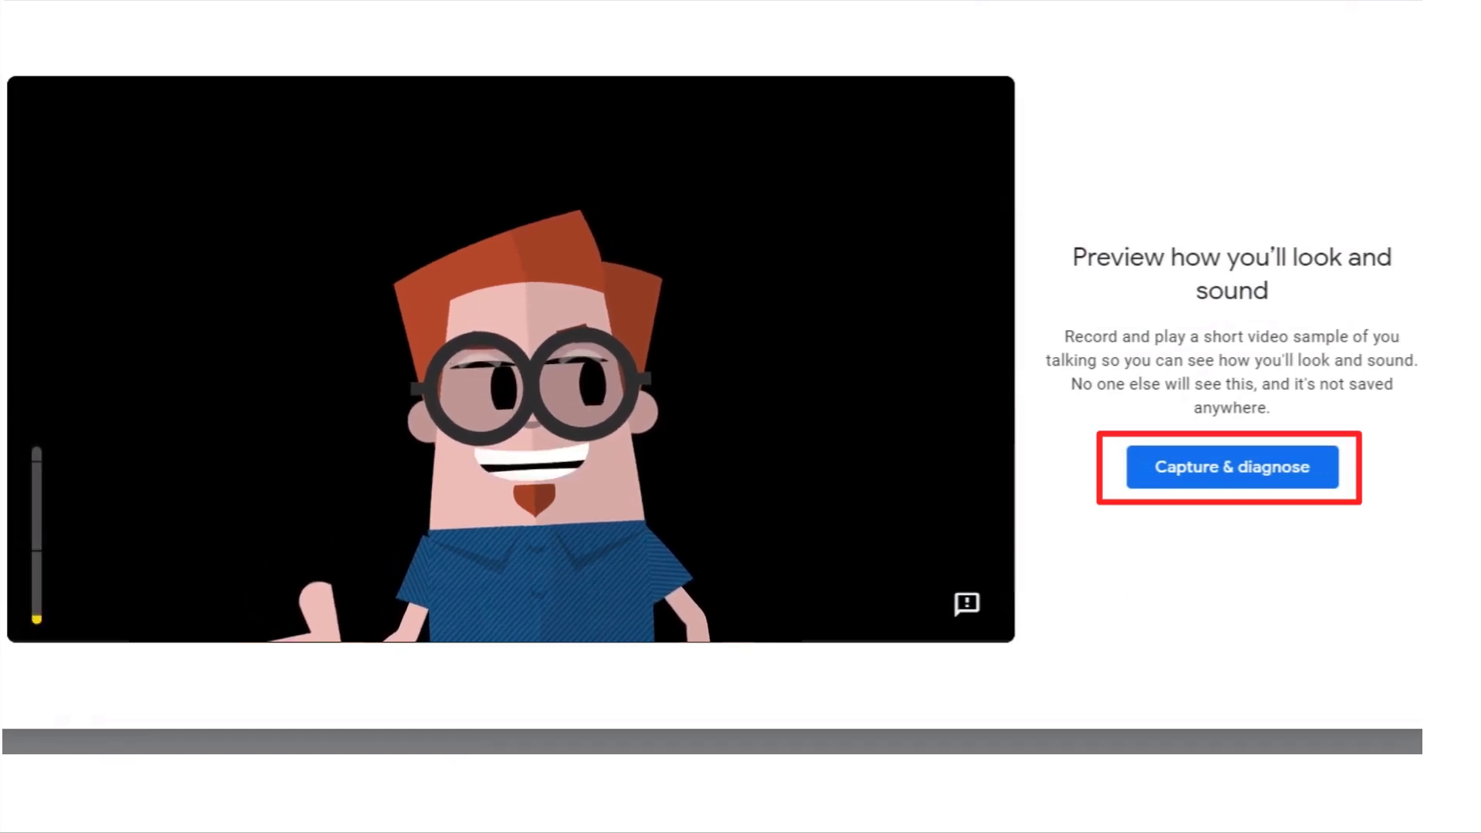
pyautogui.click(1233, 475)
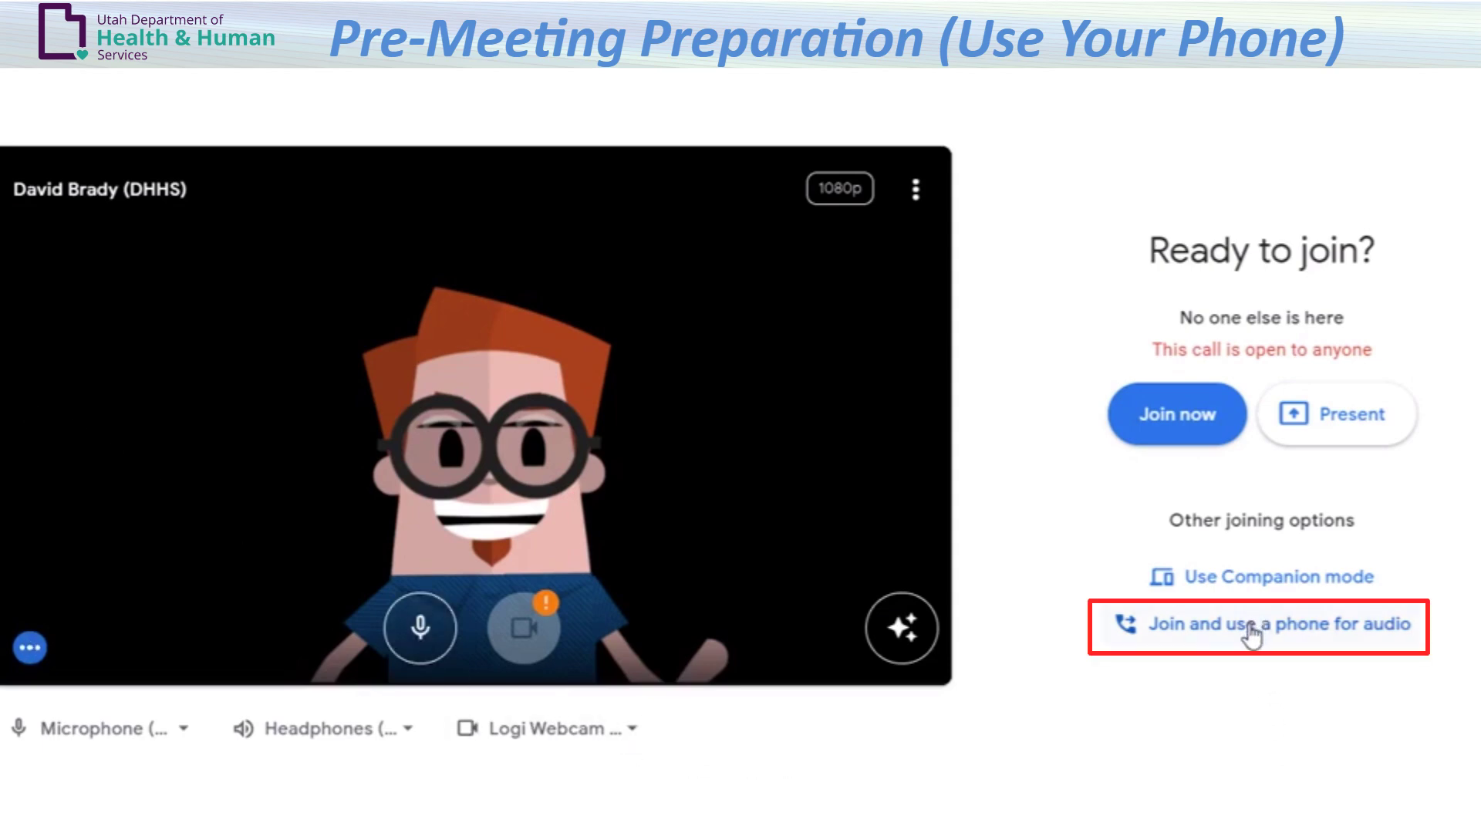
pyautogui.click(1251, 626)
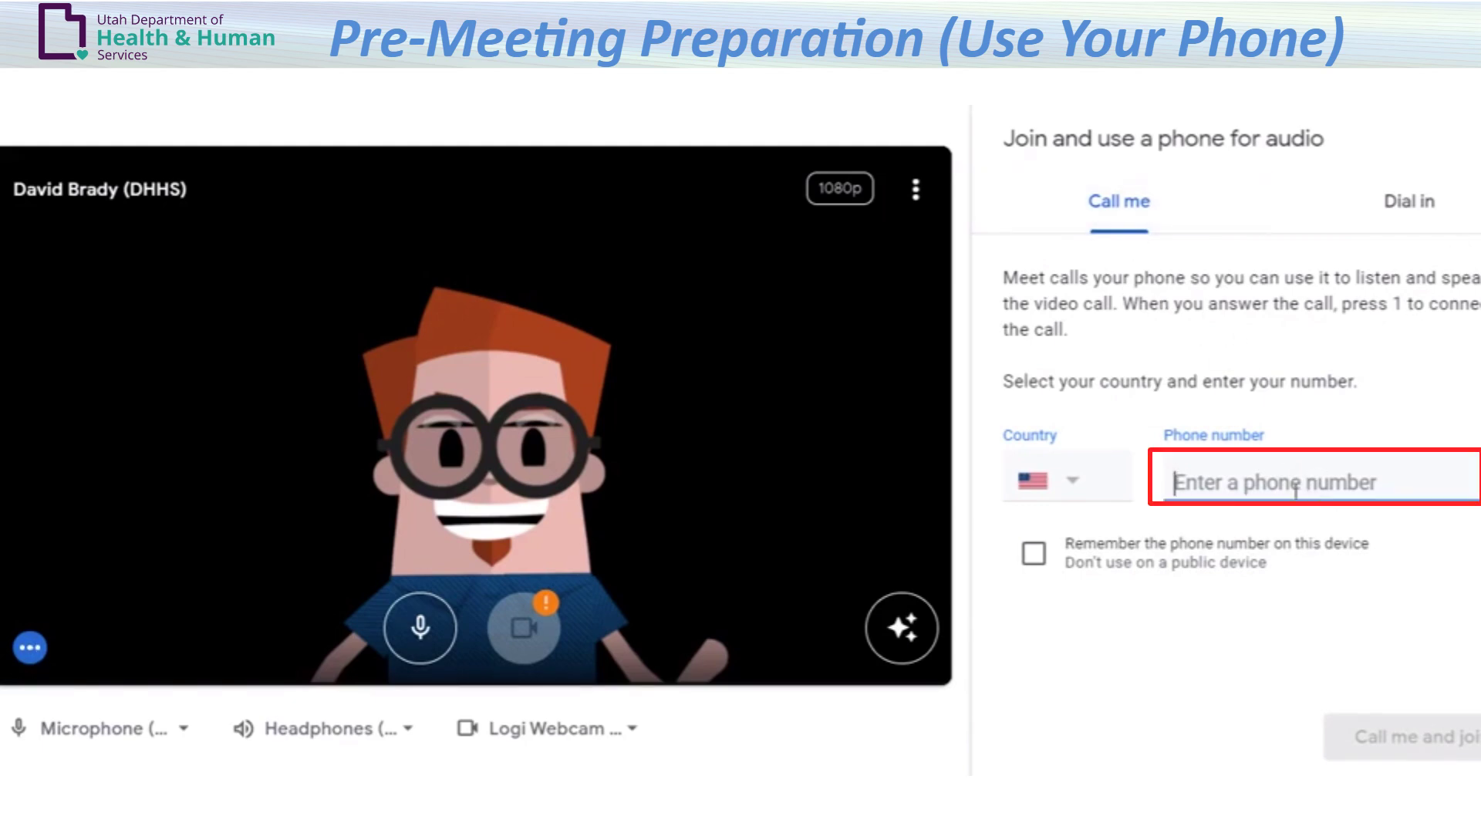
pyautogui.write('(801) 555-5555')
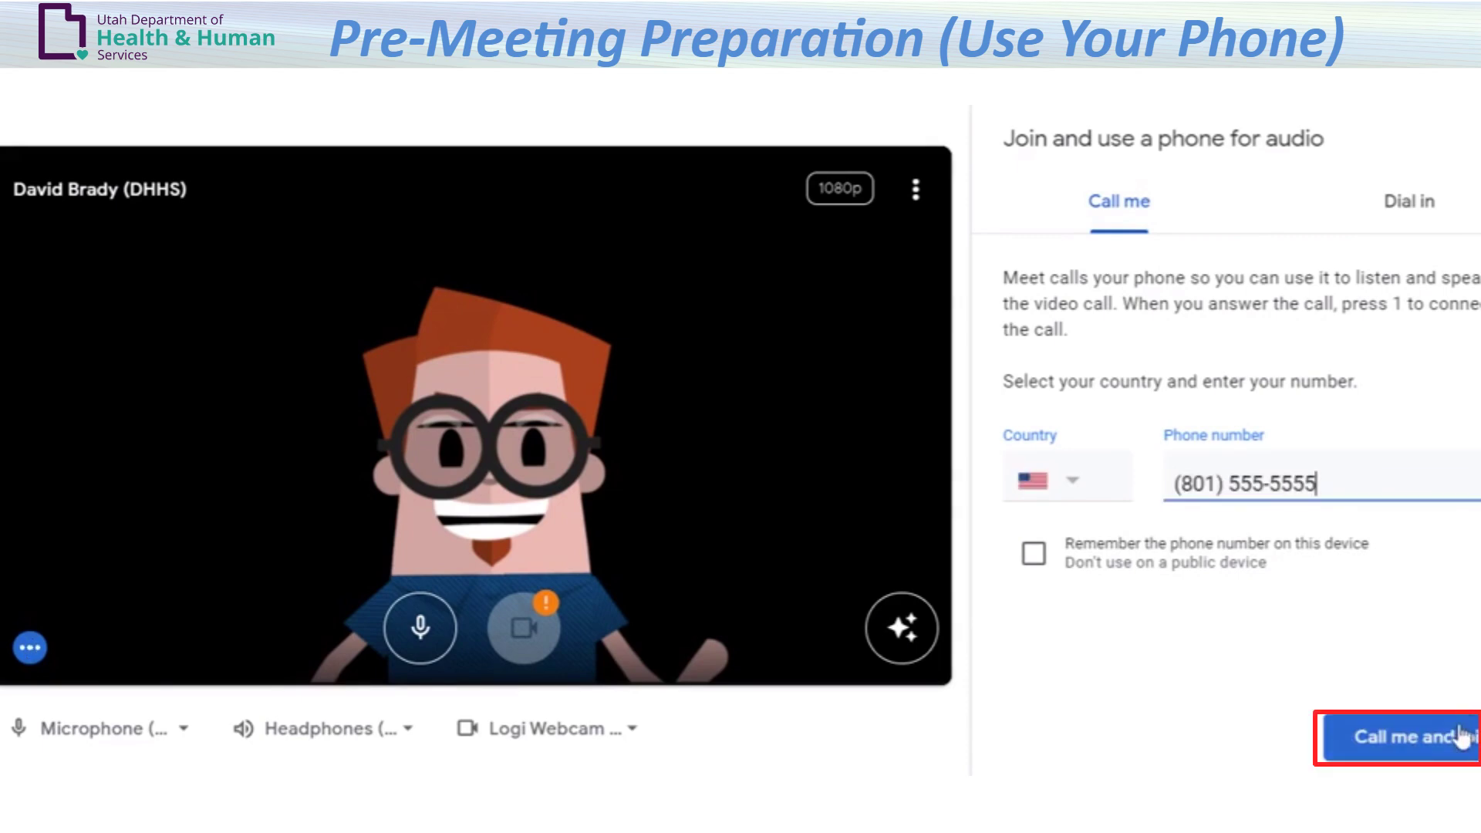
pyautogui.click(1408, 212)
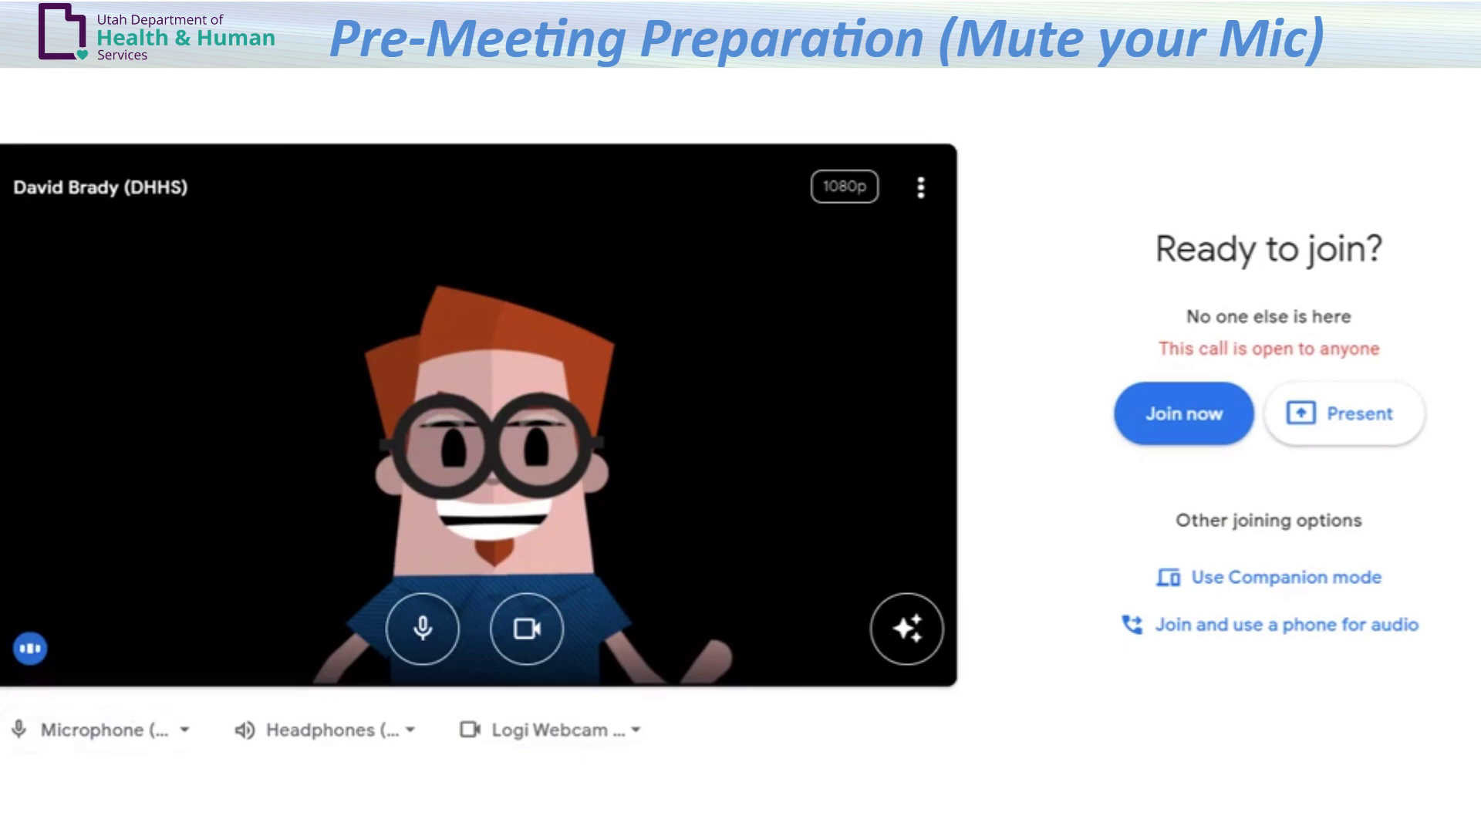
# Step: Mute the microphone on the pre-join screen, then enter the call with Join now
pyautogui.click(429, 630)
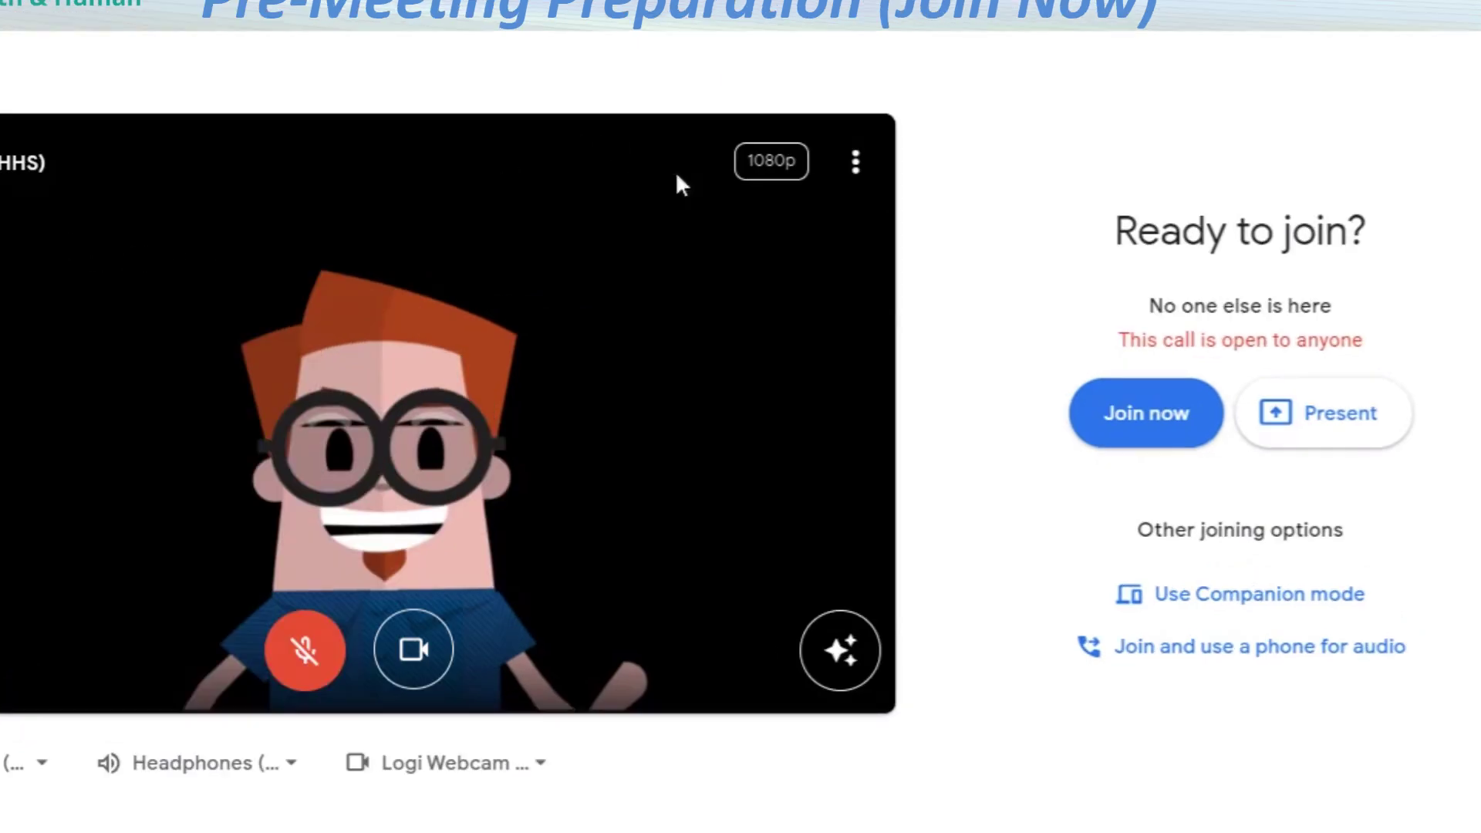
pyautogui.click(1146, 421)
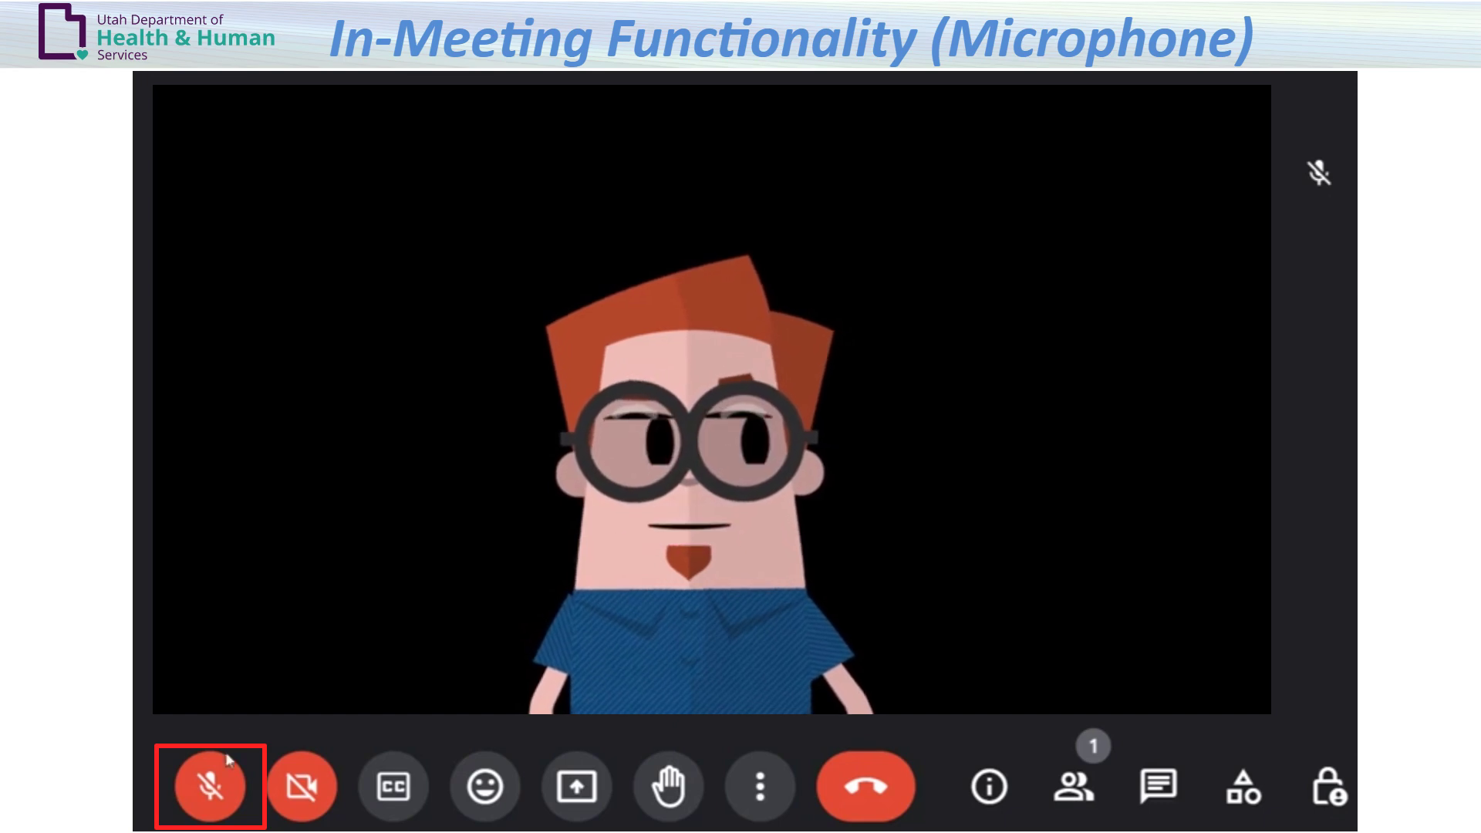
# Step: Toggle the in-meeting microphone on from the bottom toolbar, then off again
pyautogui.click(212, 790)
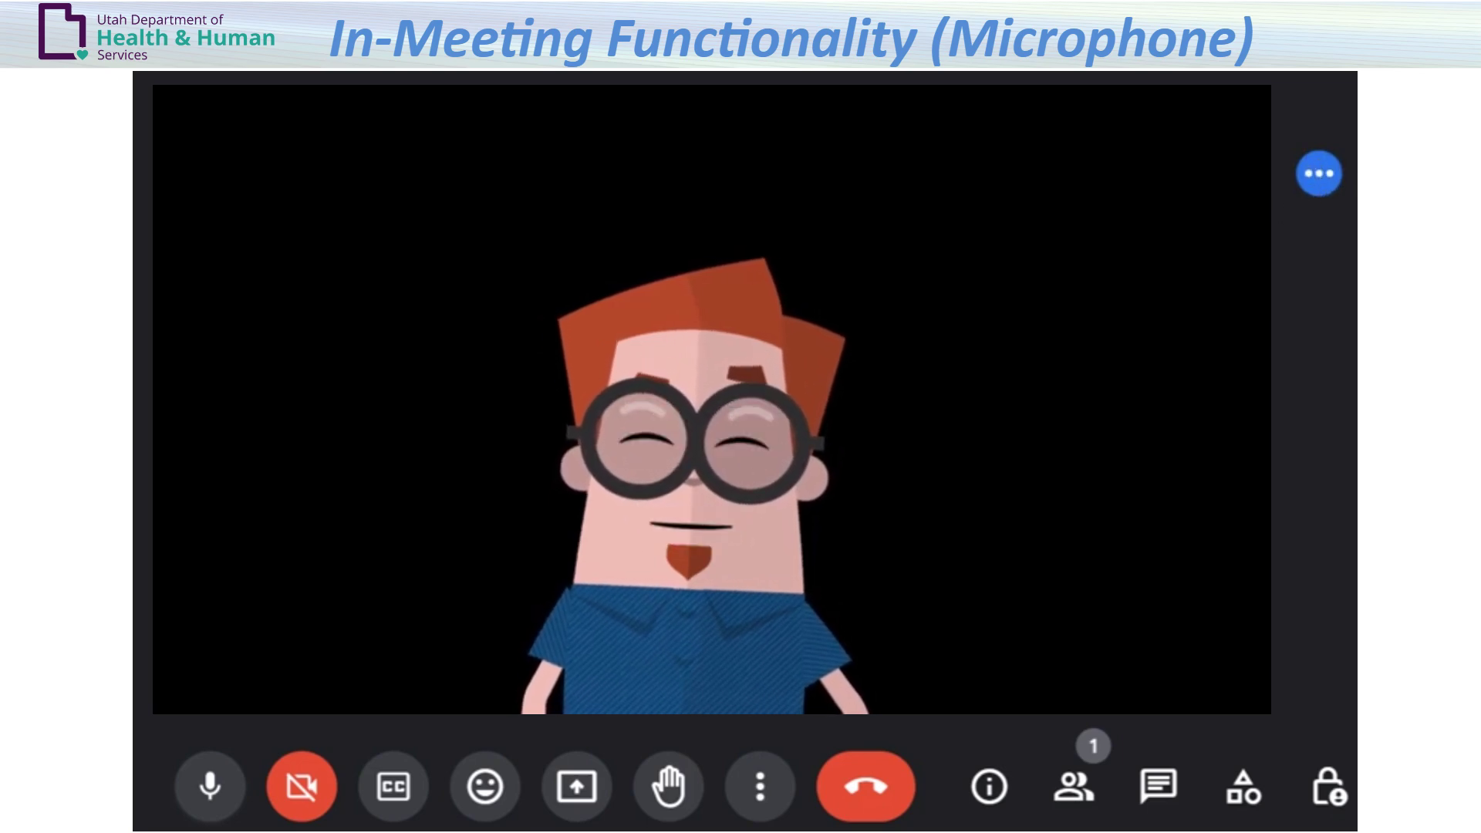
pyautogui.click(215, 786)
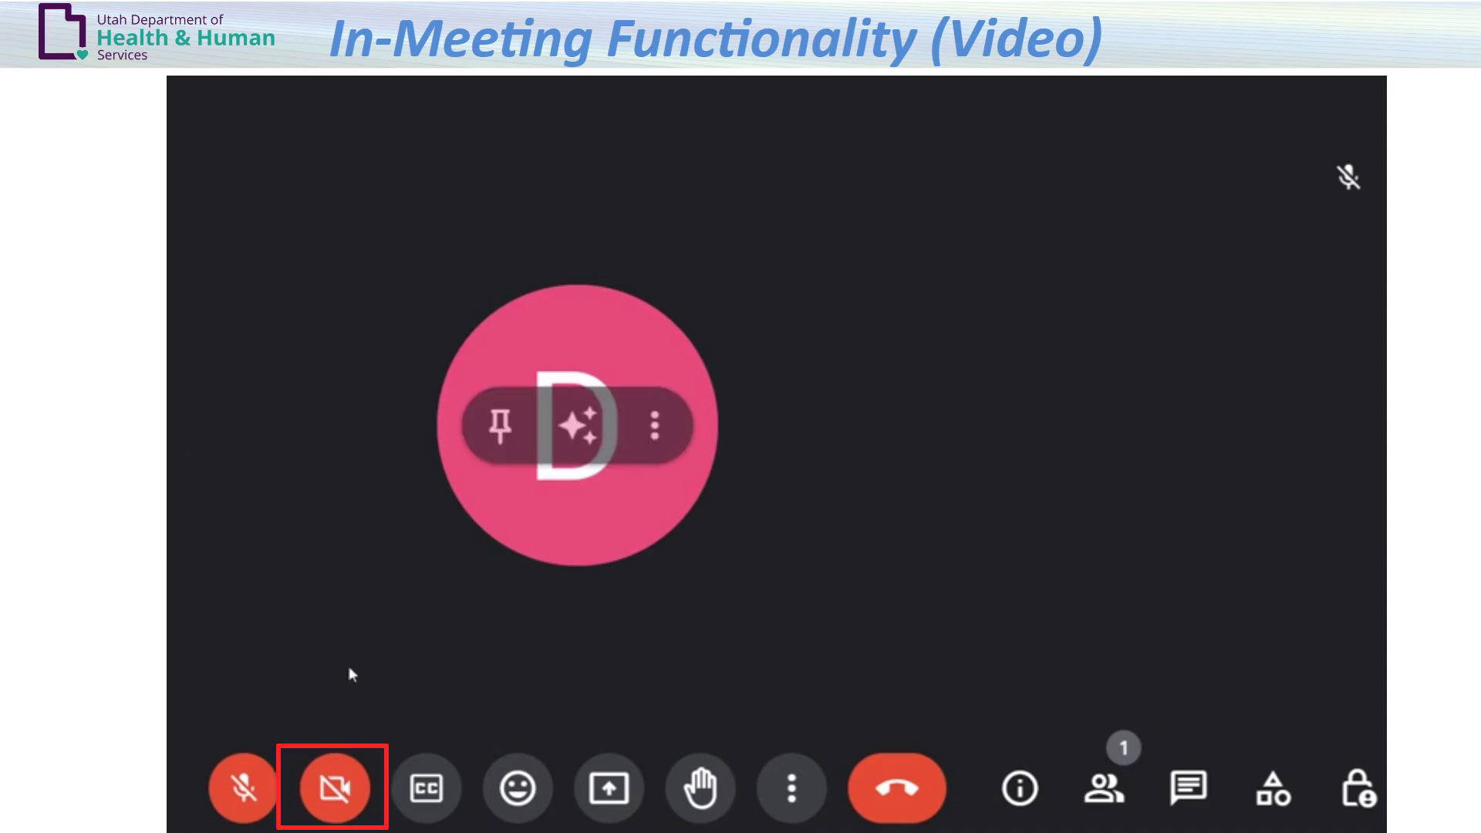
# Step: Turn on the camera from the bottom toolbar (Ctrl+E)
pyautogui.click(336, 790)
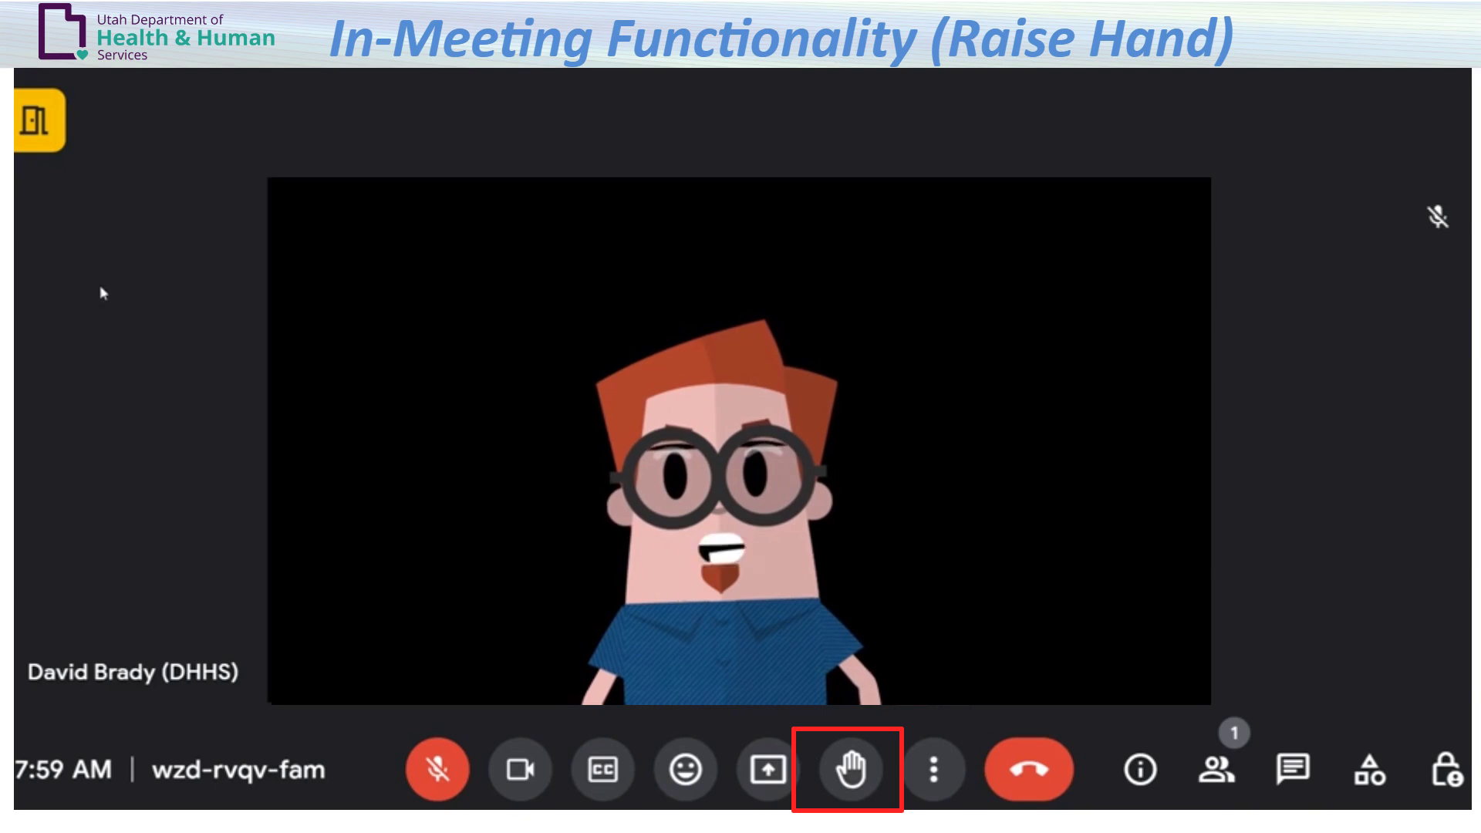
# Step: Raise and then lower a hand, unmuting and re-muting the microphone in between
pyautogui.click(856, 775)
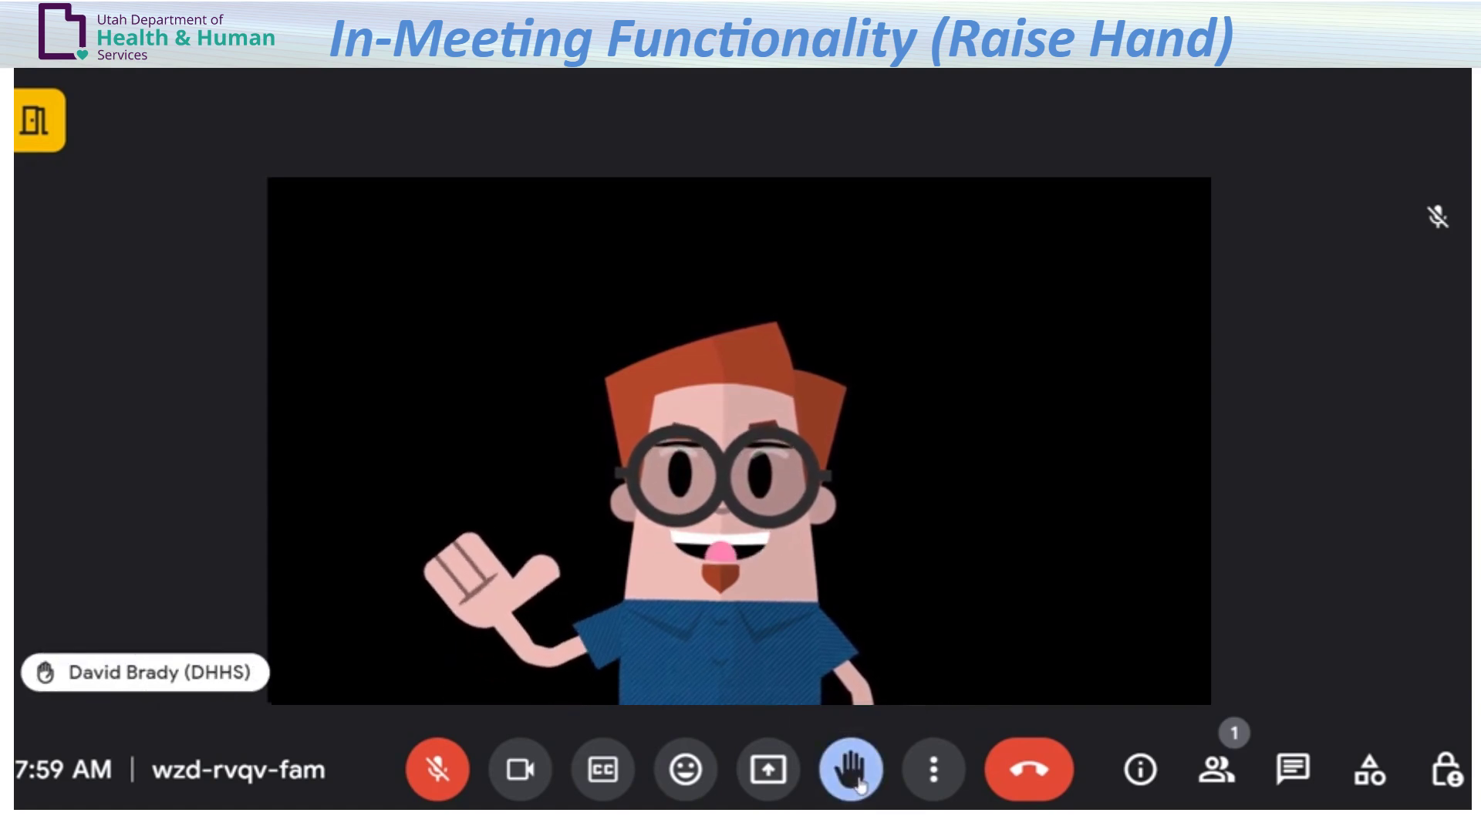
pyautogui.click(438, 769)
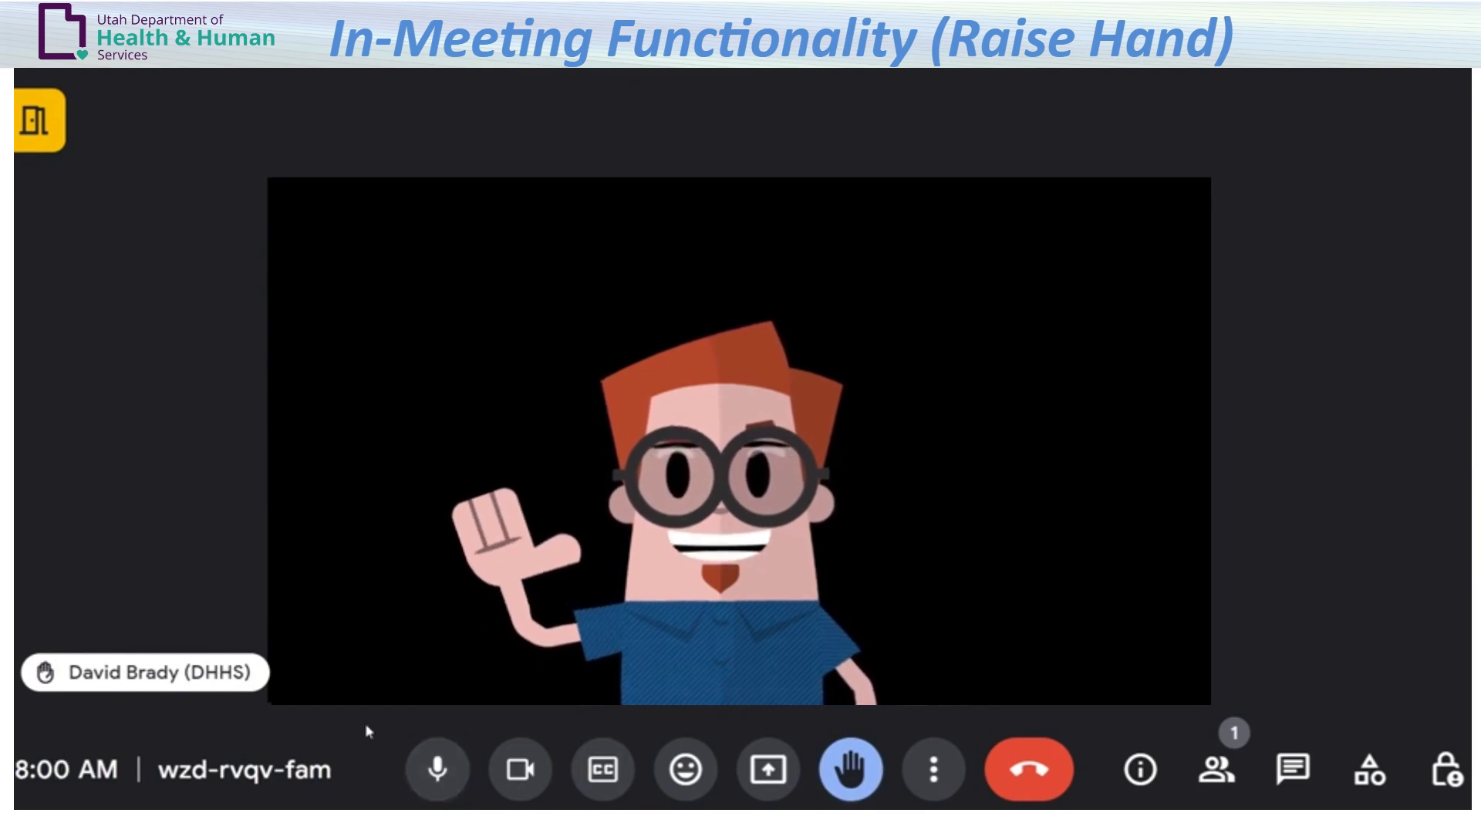
pyautogui.click(848, 771)
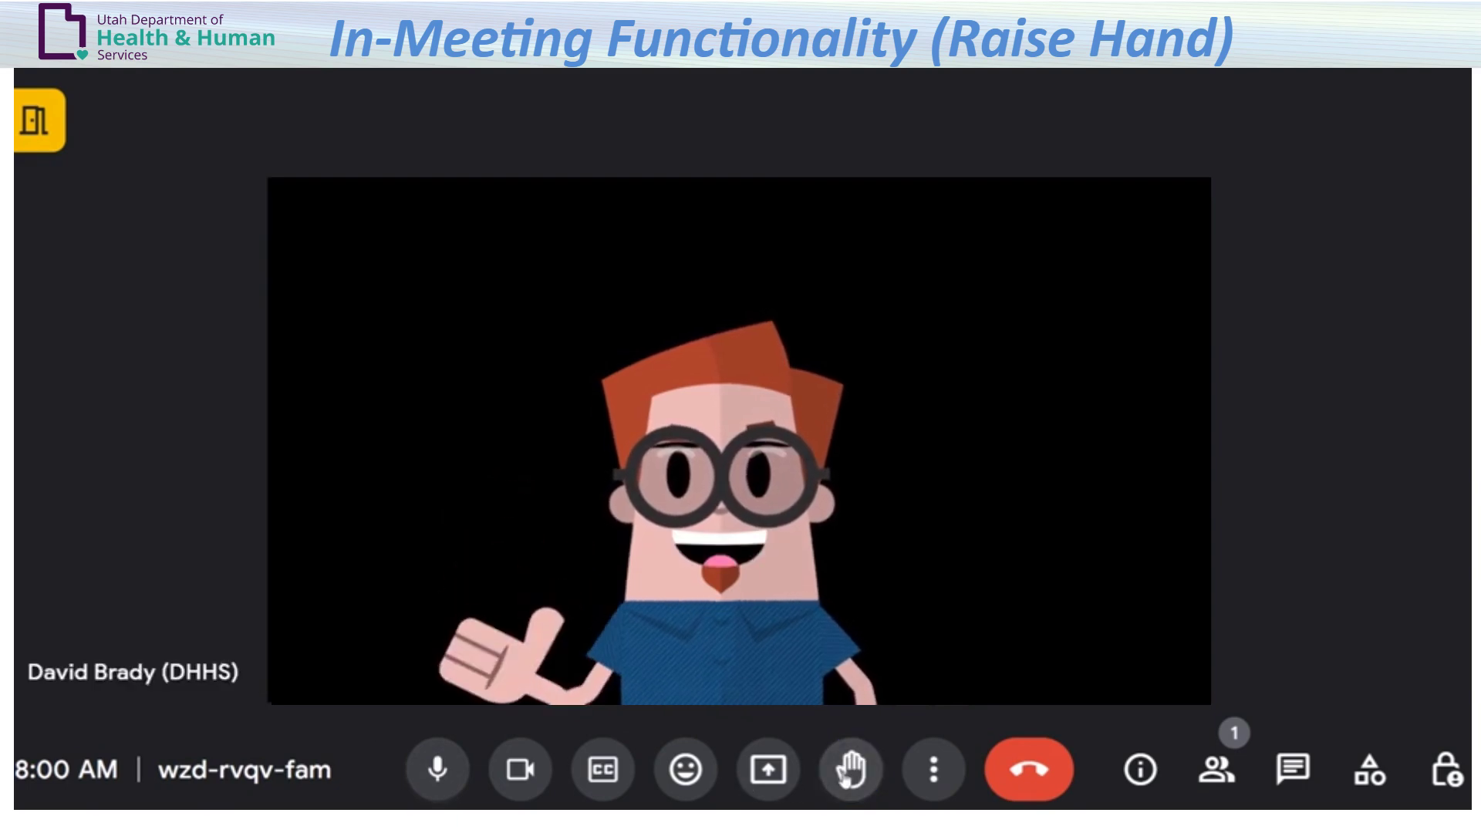
pyautogui.click(437, 769)
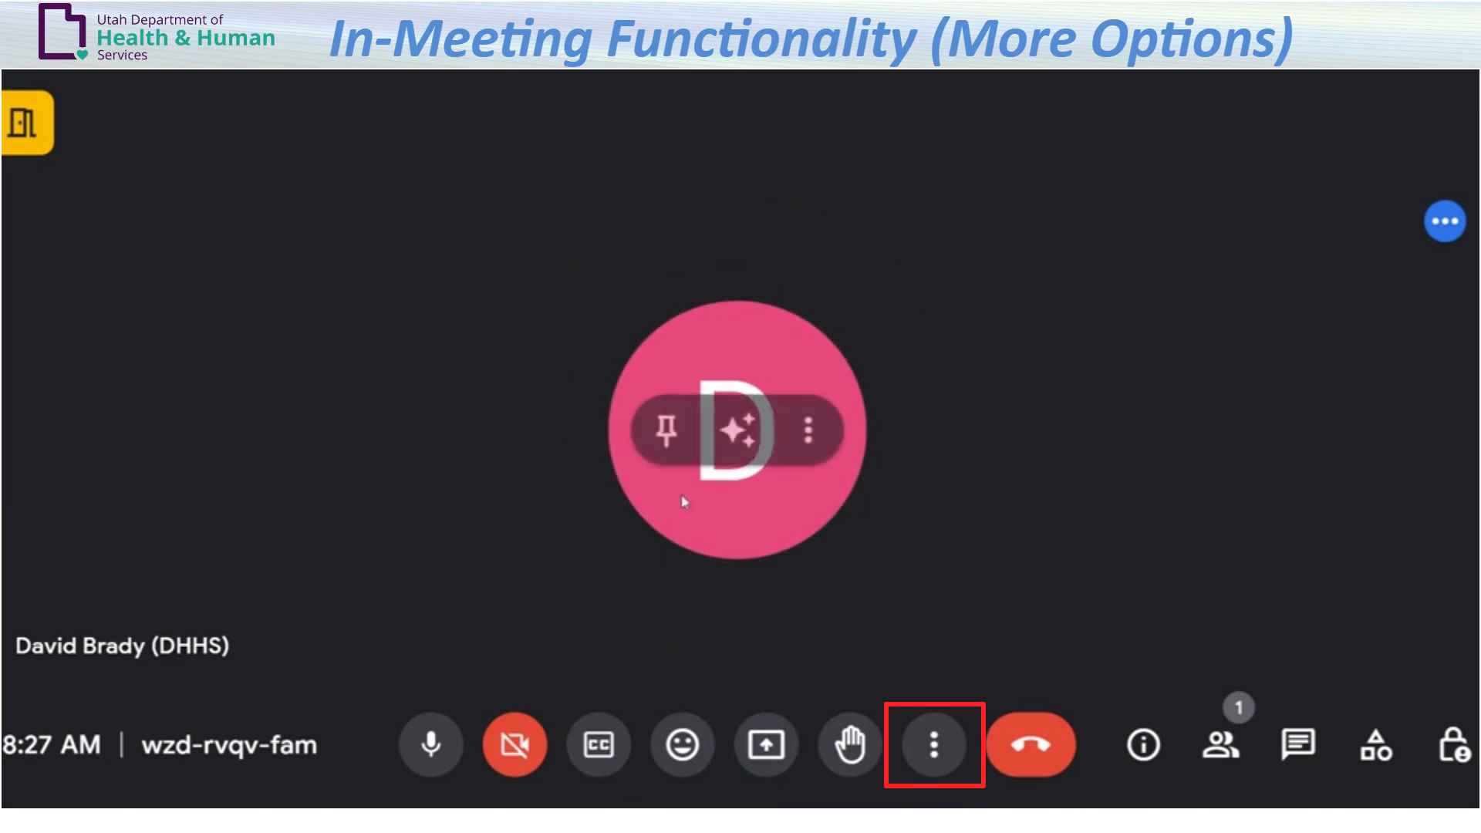
pyautogui.click(941, 749)
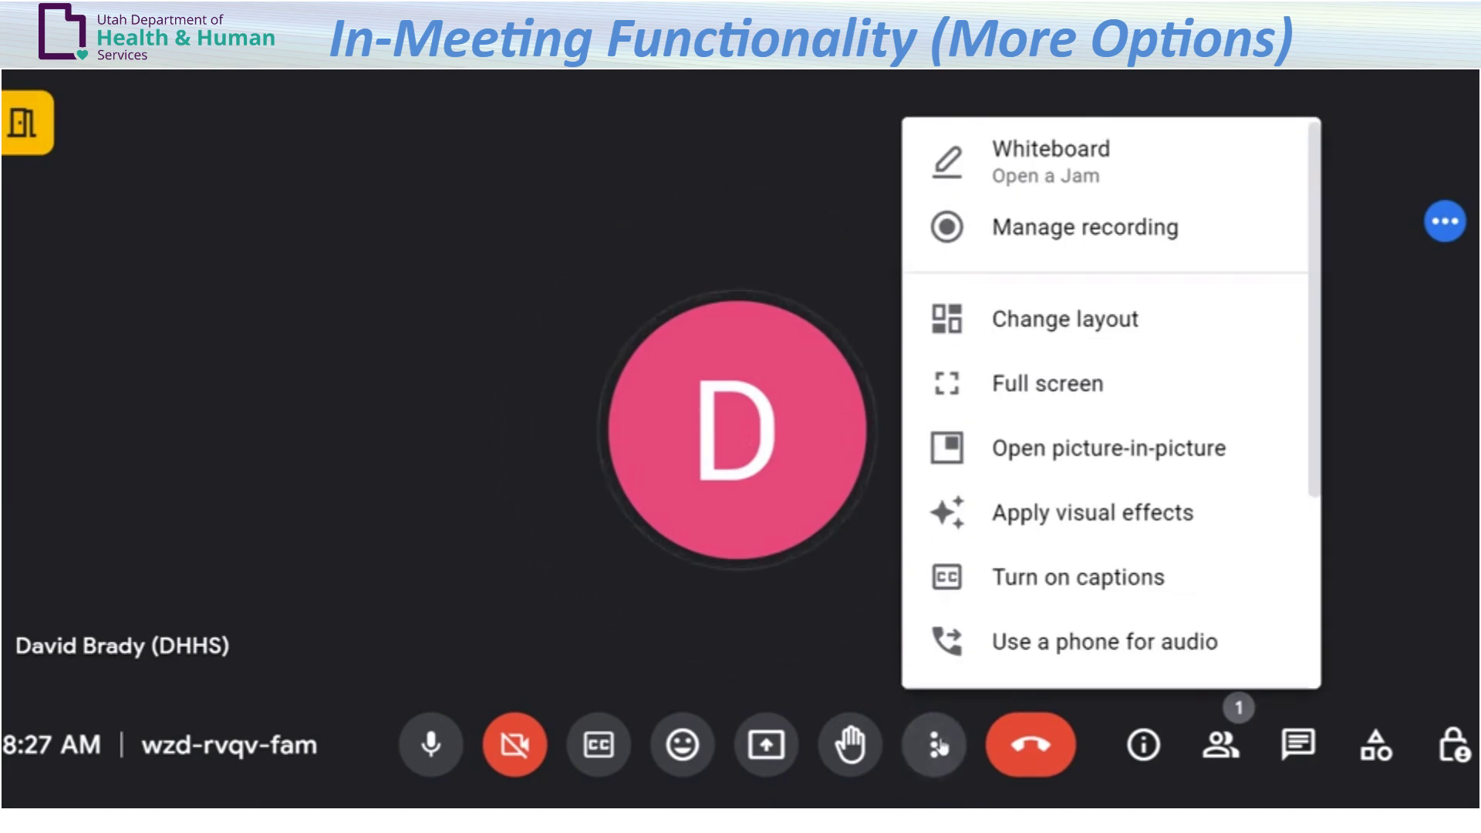
pyautogui.scroll(-2, 999, 533)
pyautogui.scroll(-3, 999, 532)
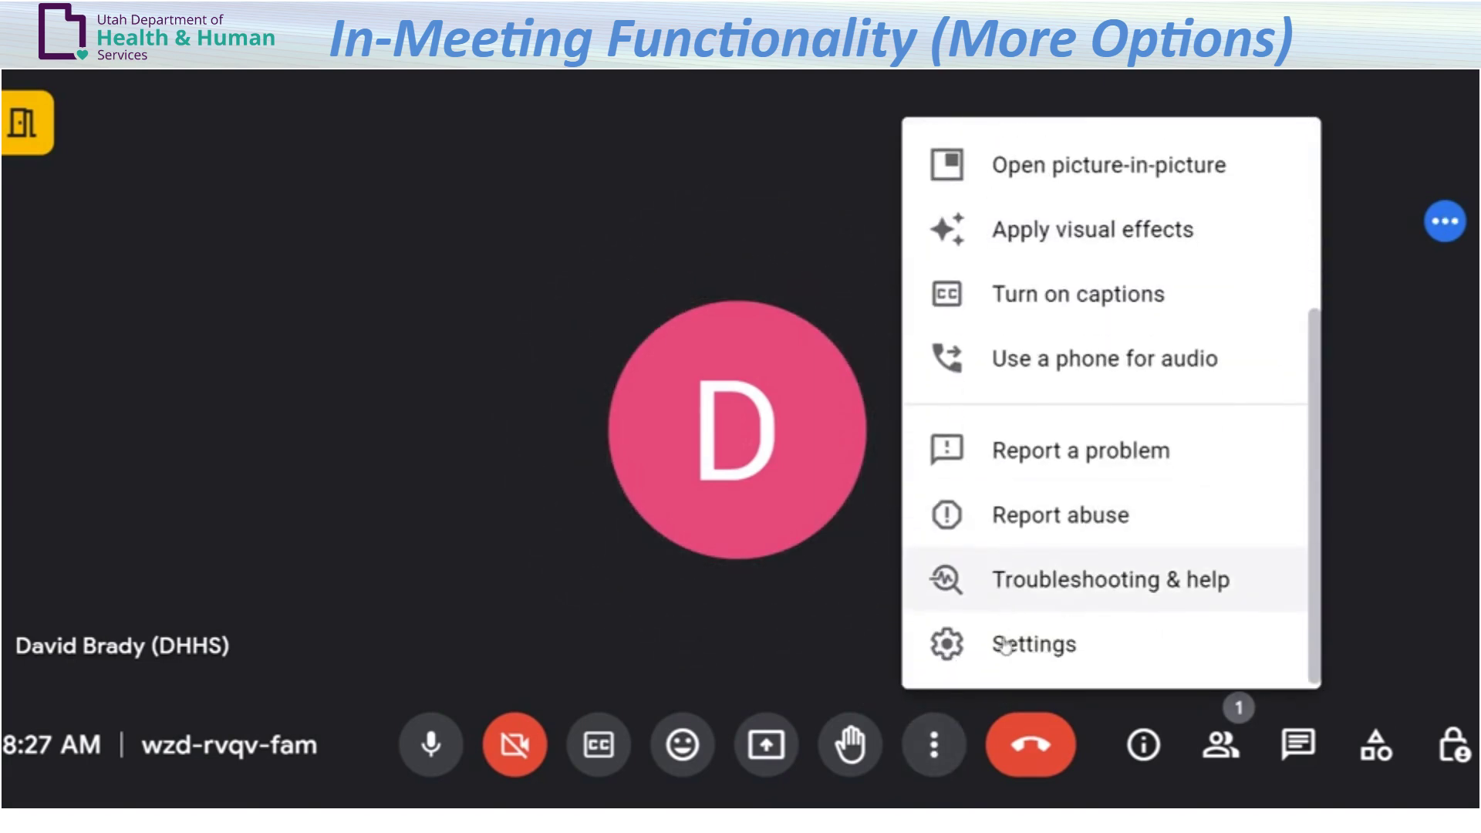
pyautogui.click(998, 645)
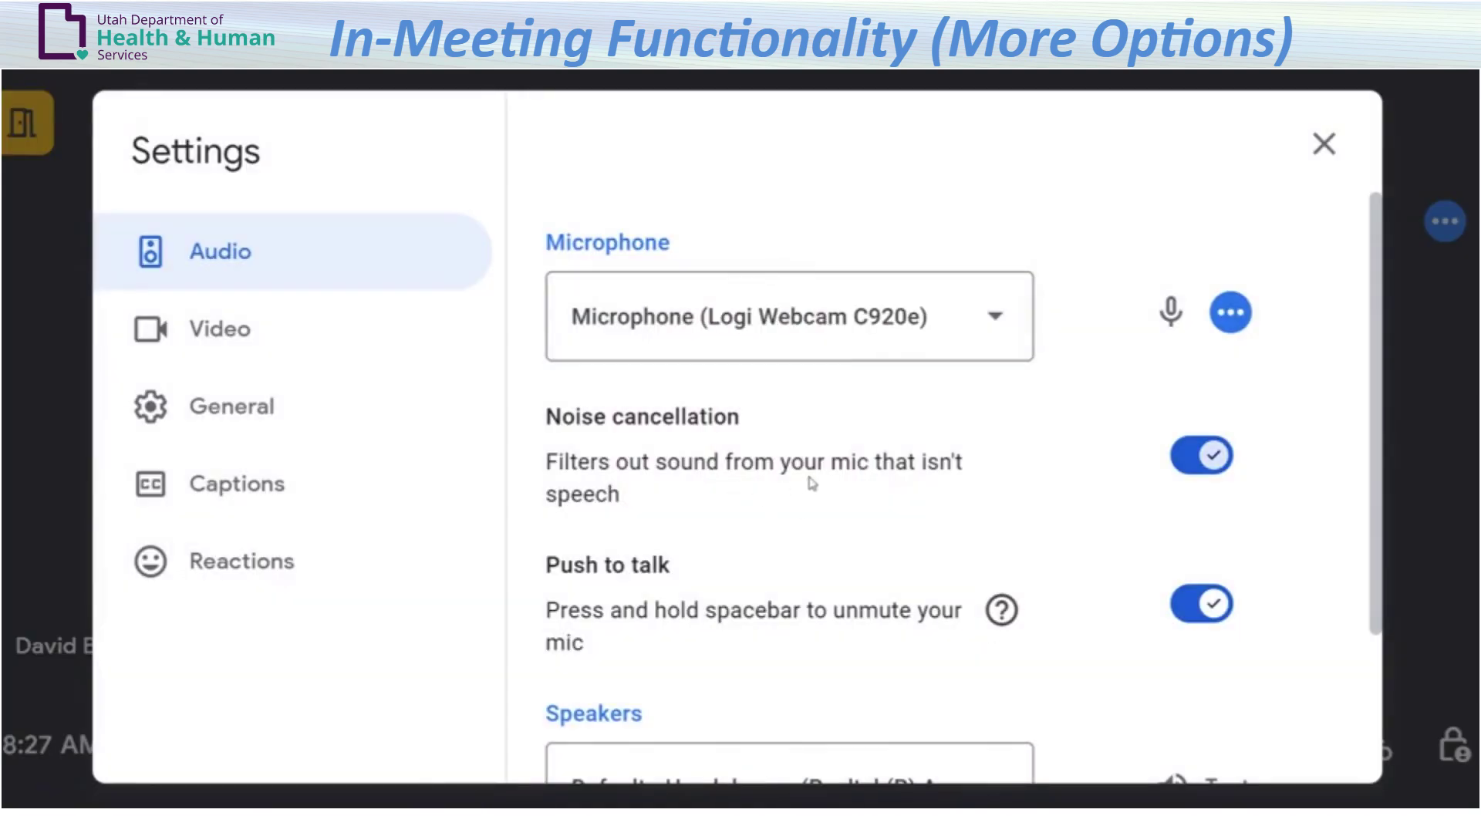
pyautogui.click(999, 329)
pyautogui.click(1000, 330)
pyautogui.scroll(-3, 964, 463)
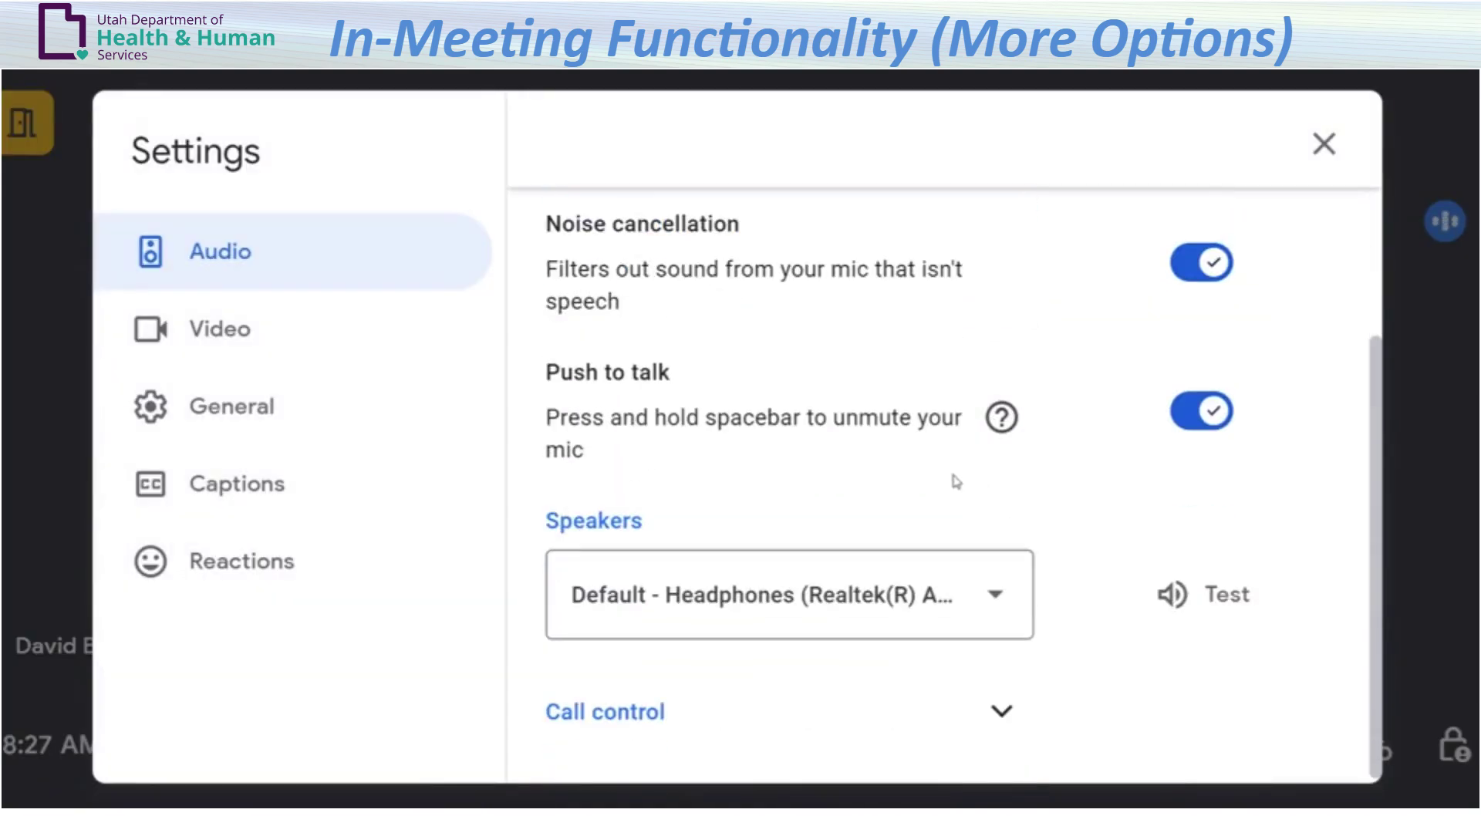
pyautogui.click(311, 344)
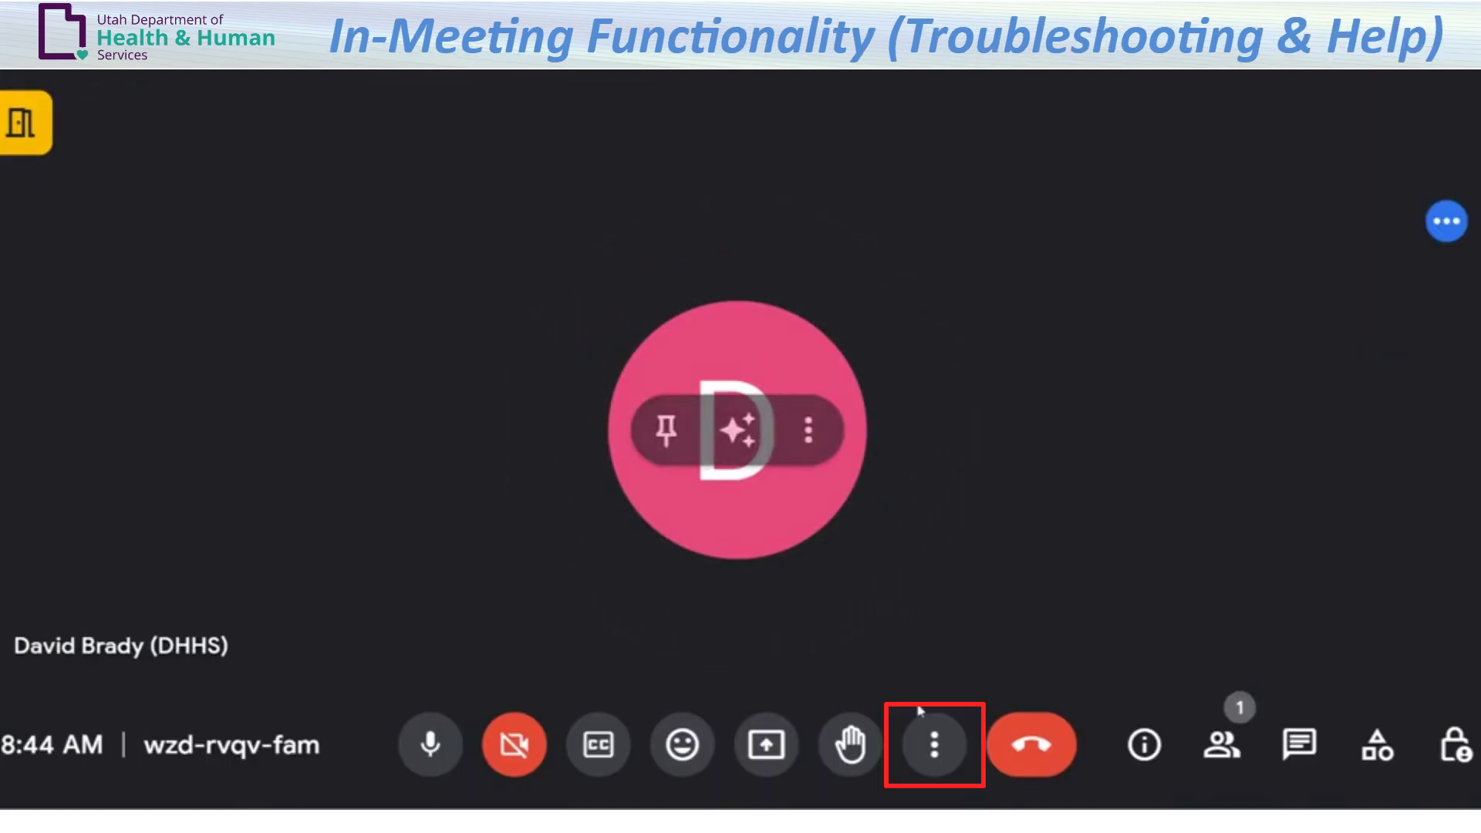
pyautogui.click(941, 741)
pyautogui.scroll(-3, 1041, 463)
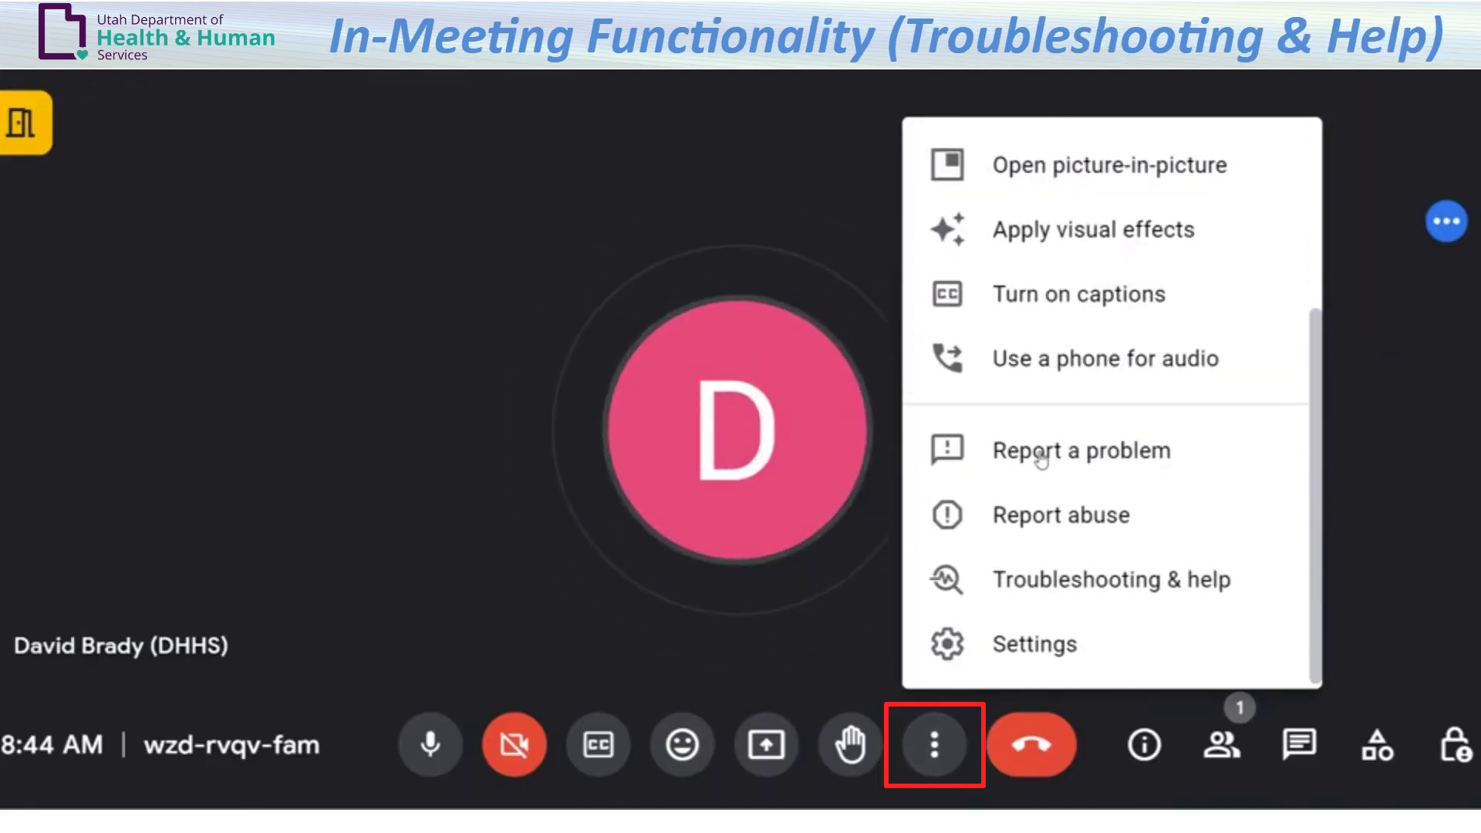
pyautogui.click(1102, 582)
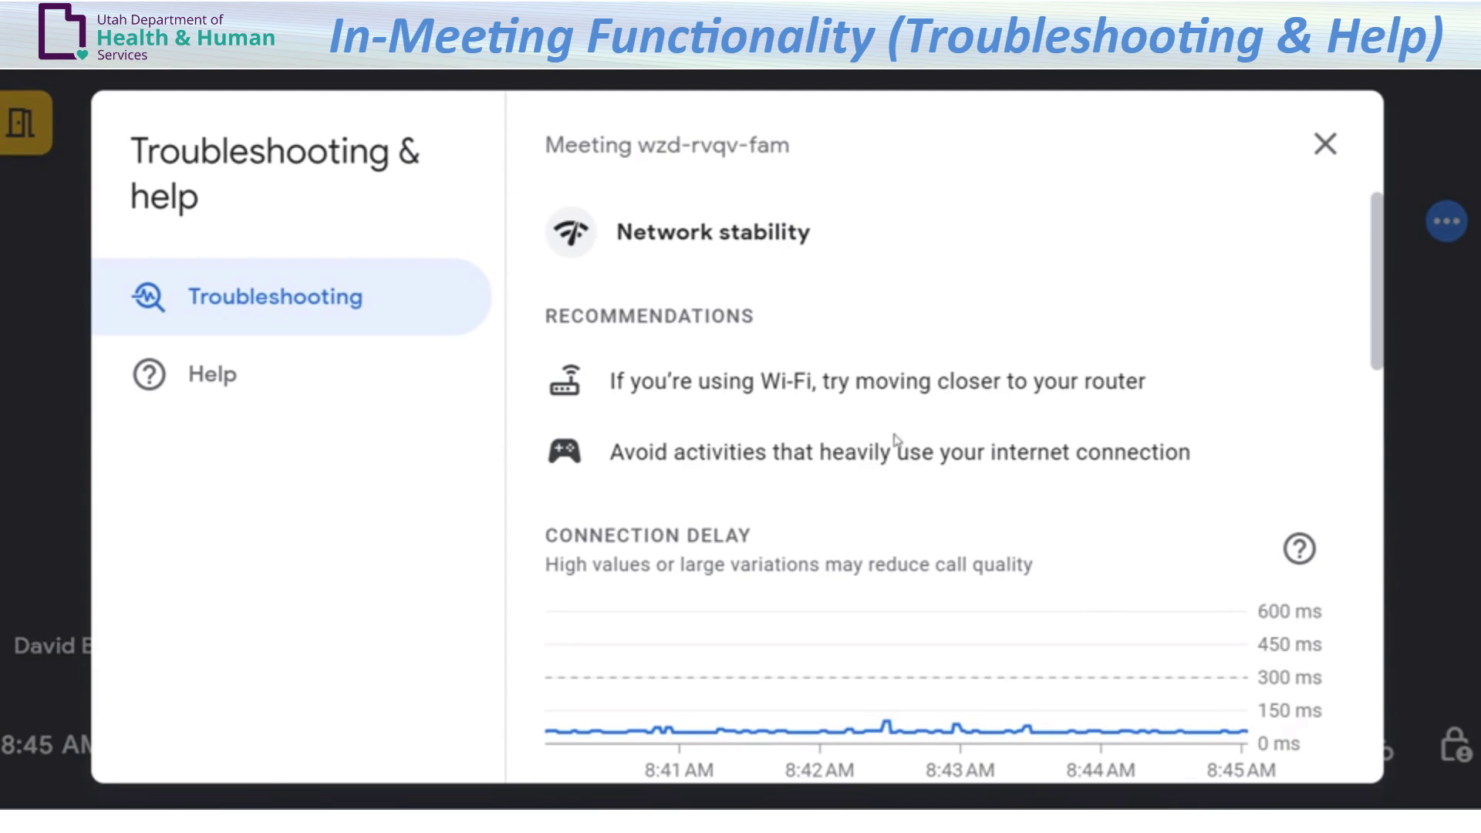
pyautogui.scroll(-9, 895, 439)
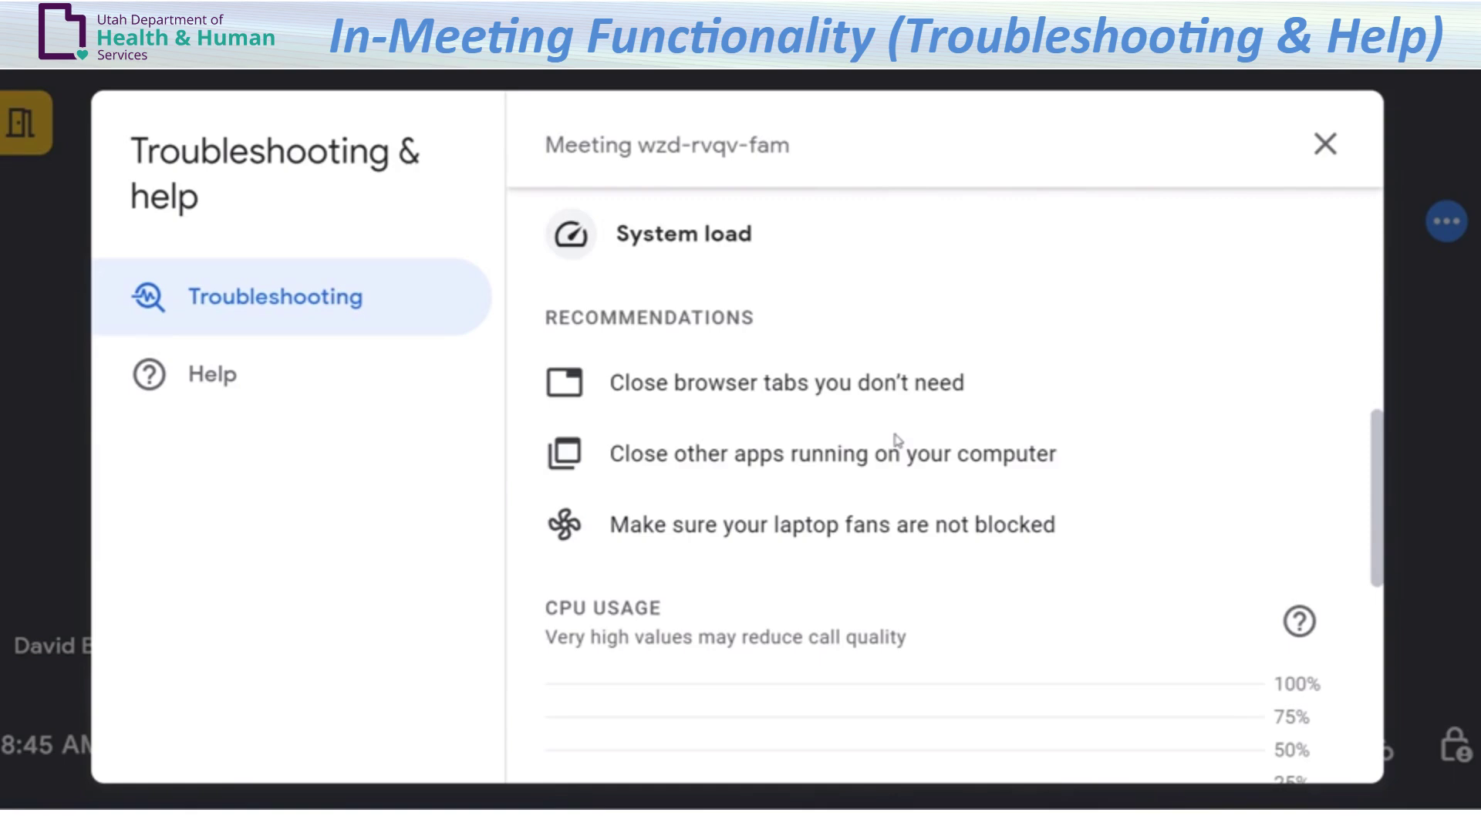
pyautogui.scroll(-2, 897, 440)
pyautogui.scroll(-8, 897, 440)
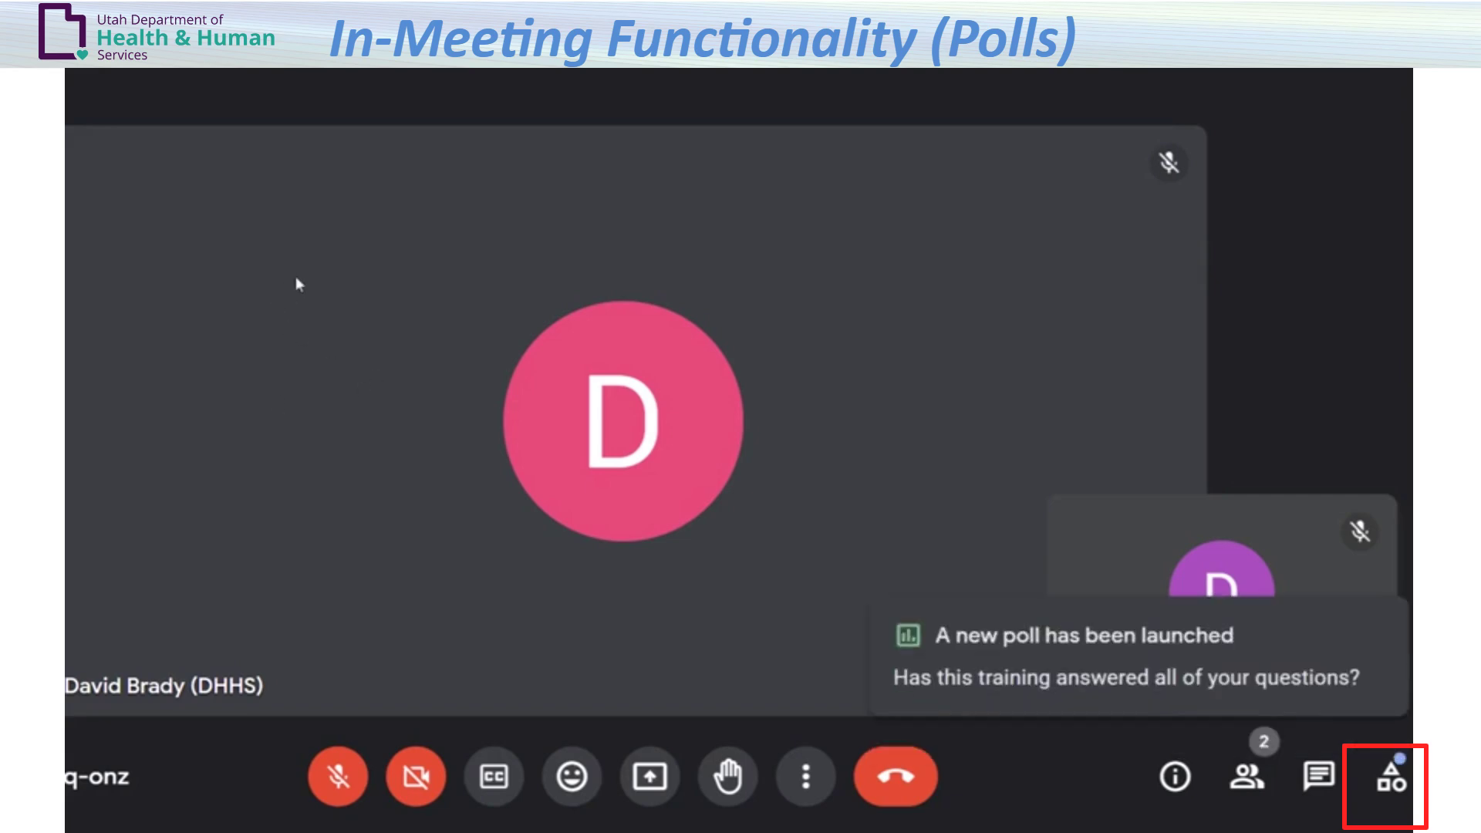
# Step: Submit a Yes vote on the Activities poll about whether the training answered all questions
pyautogui.click(1391, 784)
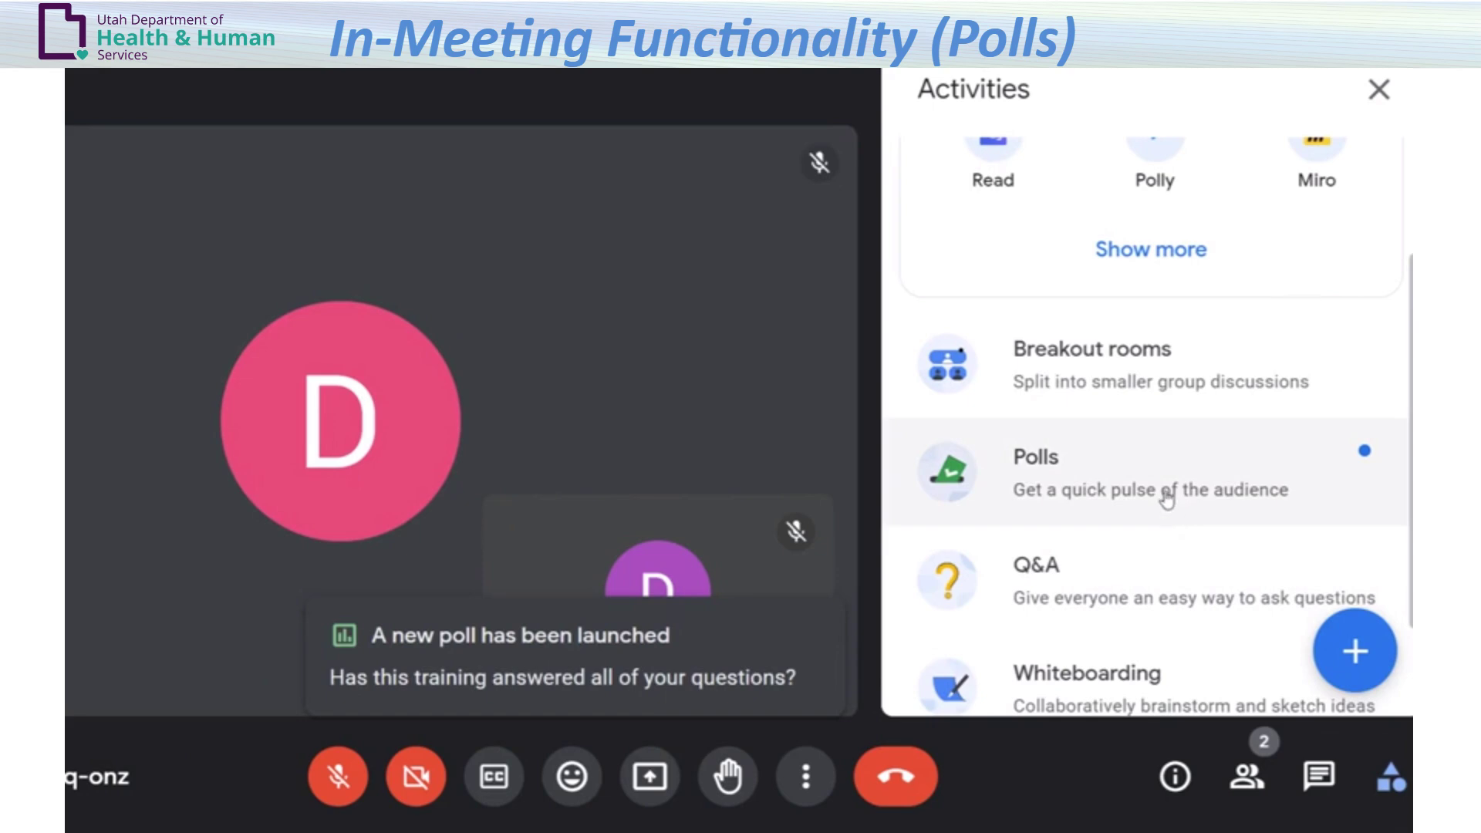
pyautogui.click(1167, 496)
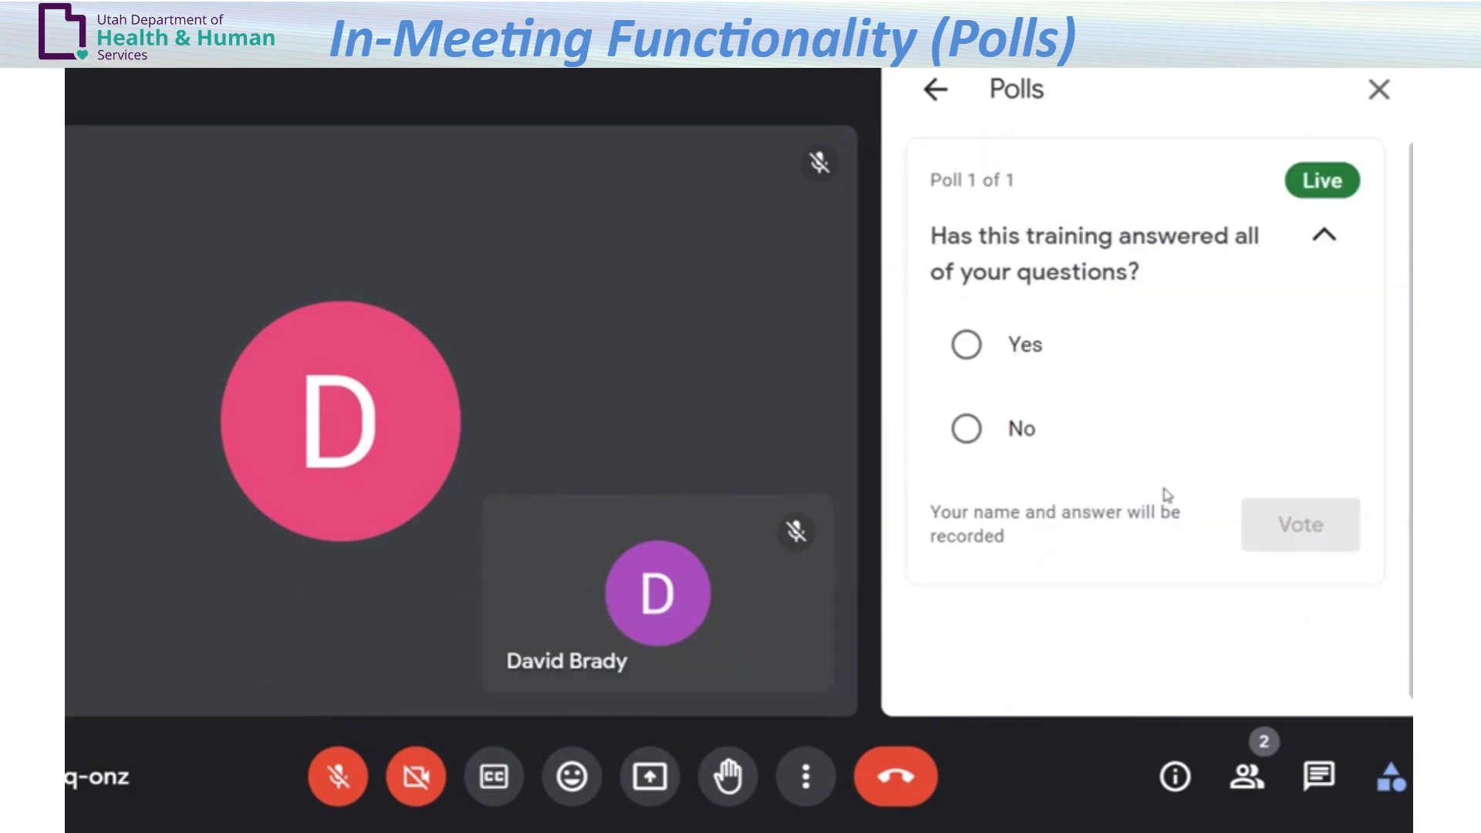
pyautogui.click(967, 347)
pyautogui.click(1301, 536)
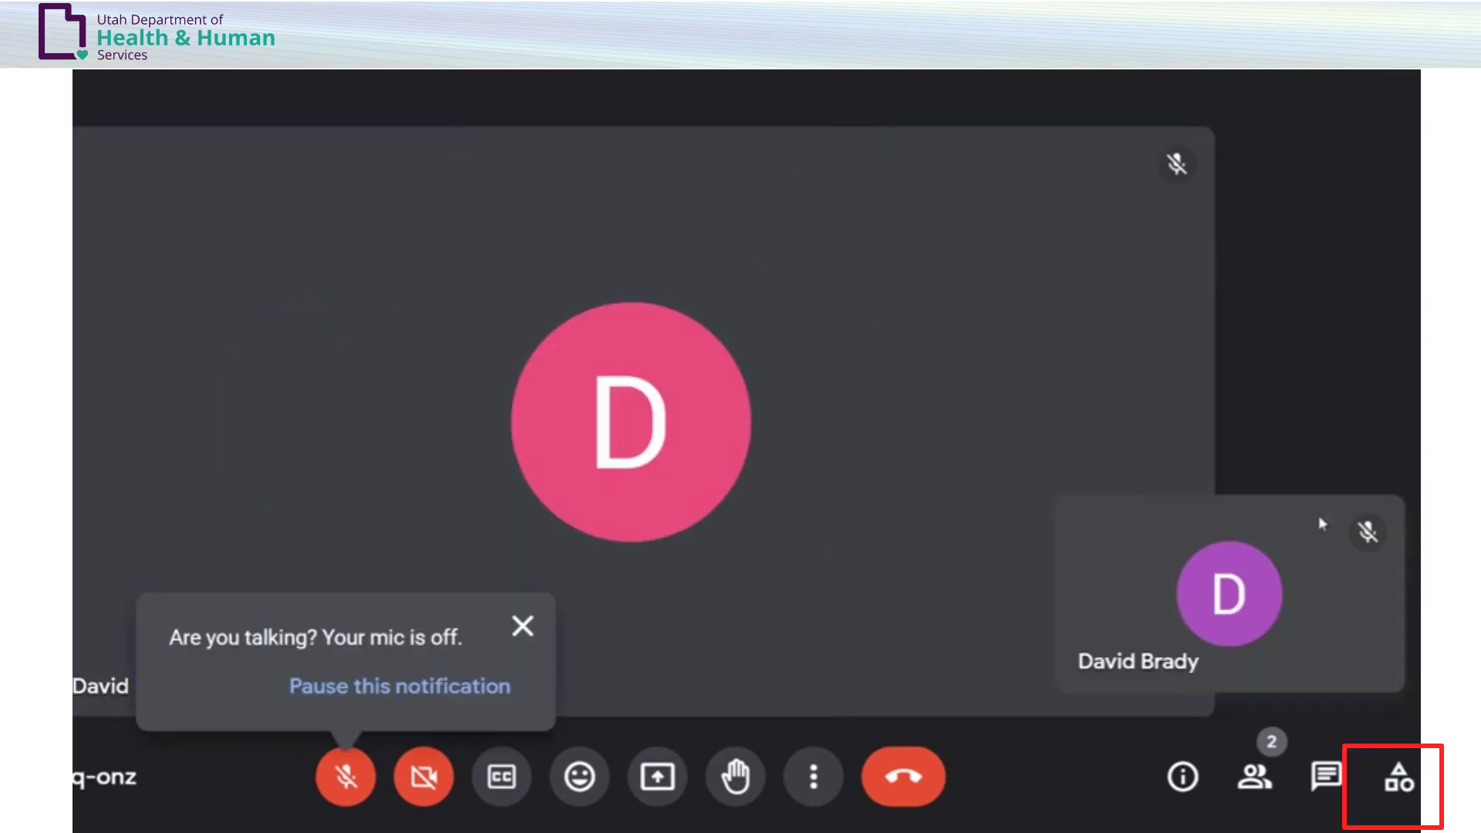
# Step: Paste and post 'How do I submit a claim using PRISM?' as a new Activities Q&A question
pyautogui.click(1398, 778)
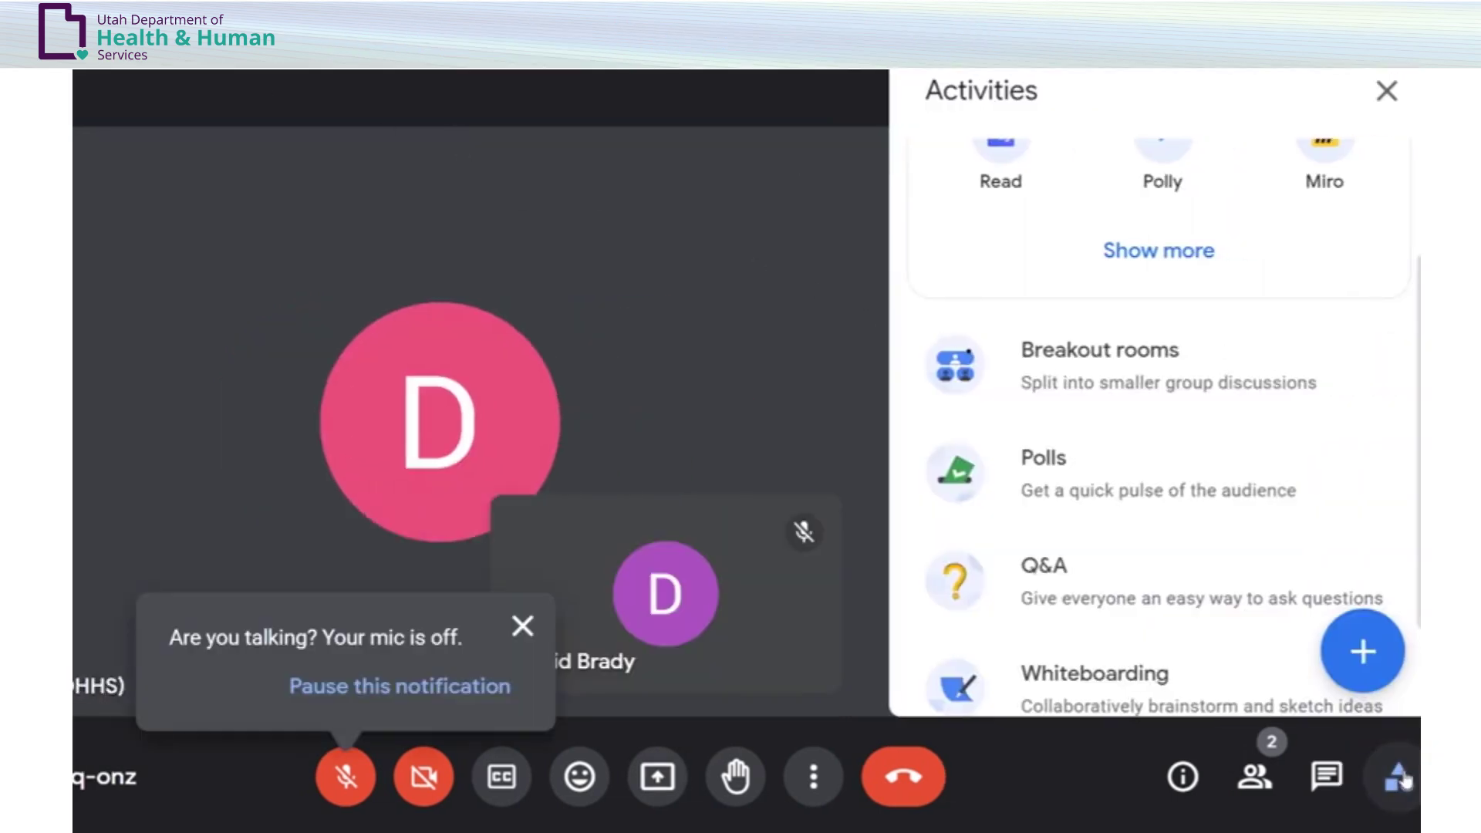
pyautogui.click(1063, 575)
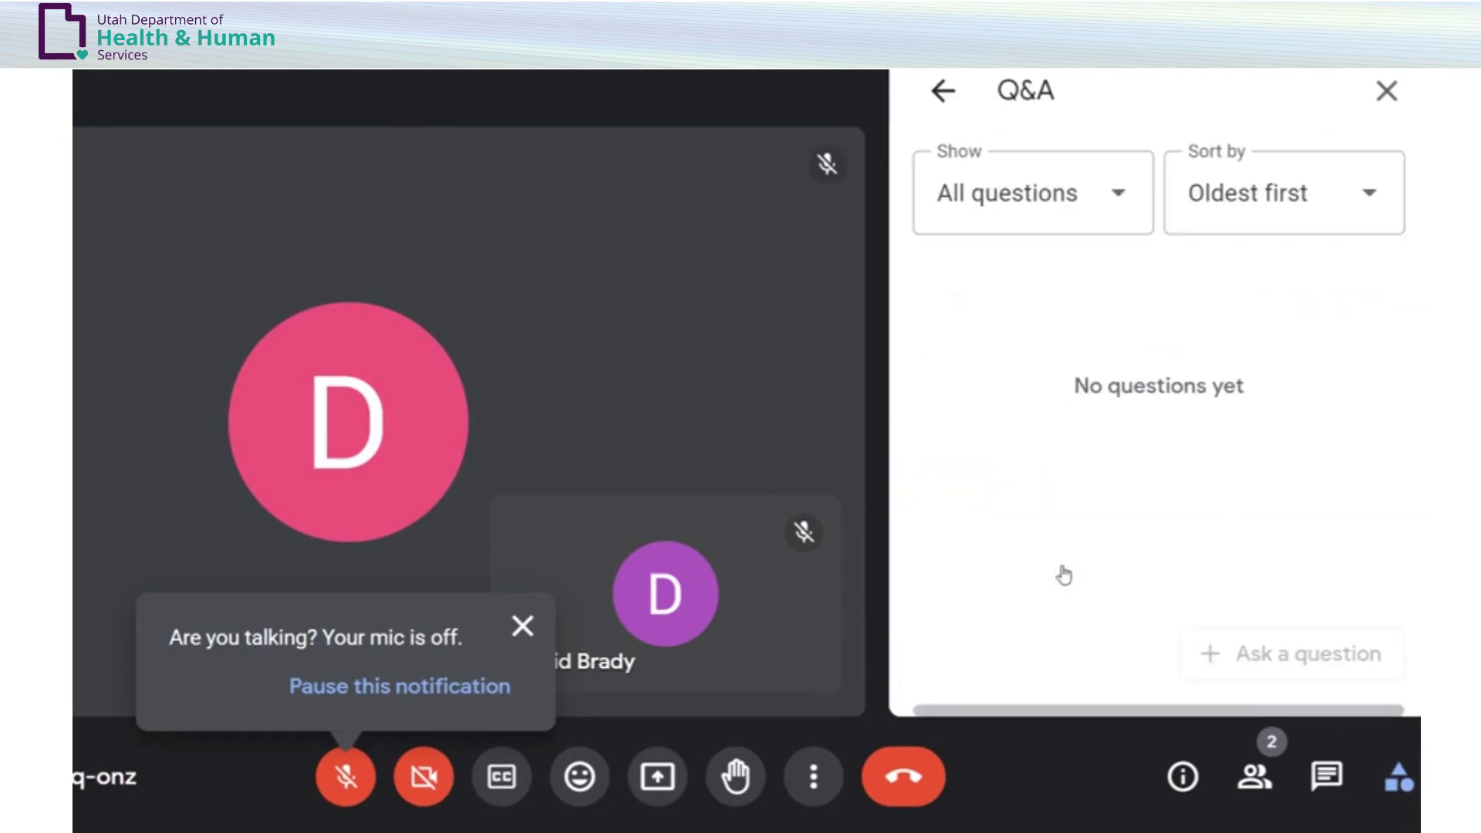
pyautogui.click(1234, 653)
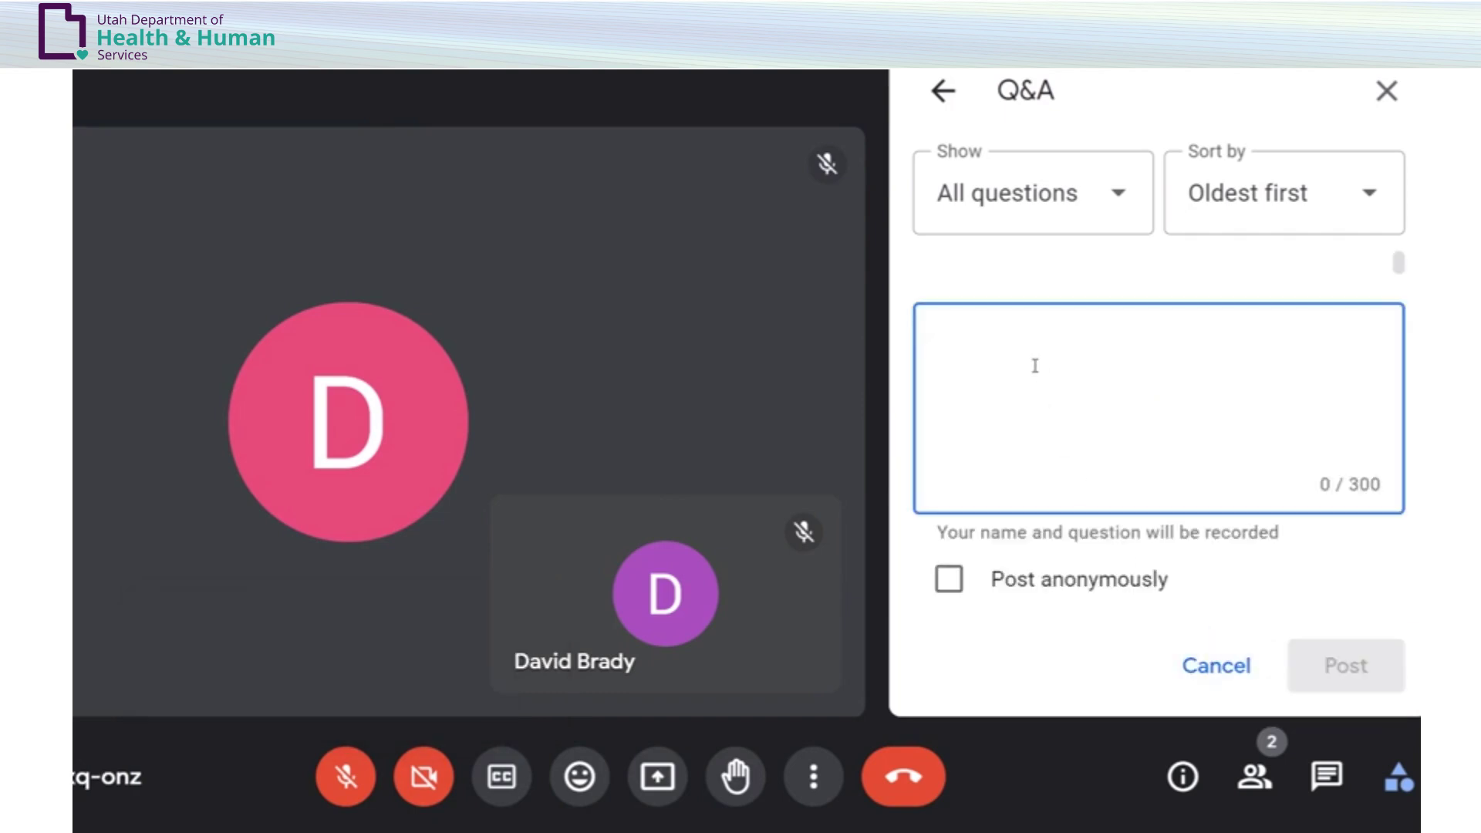
pyautogui.write('How do I submit a claim using PRISM?')
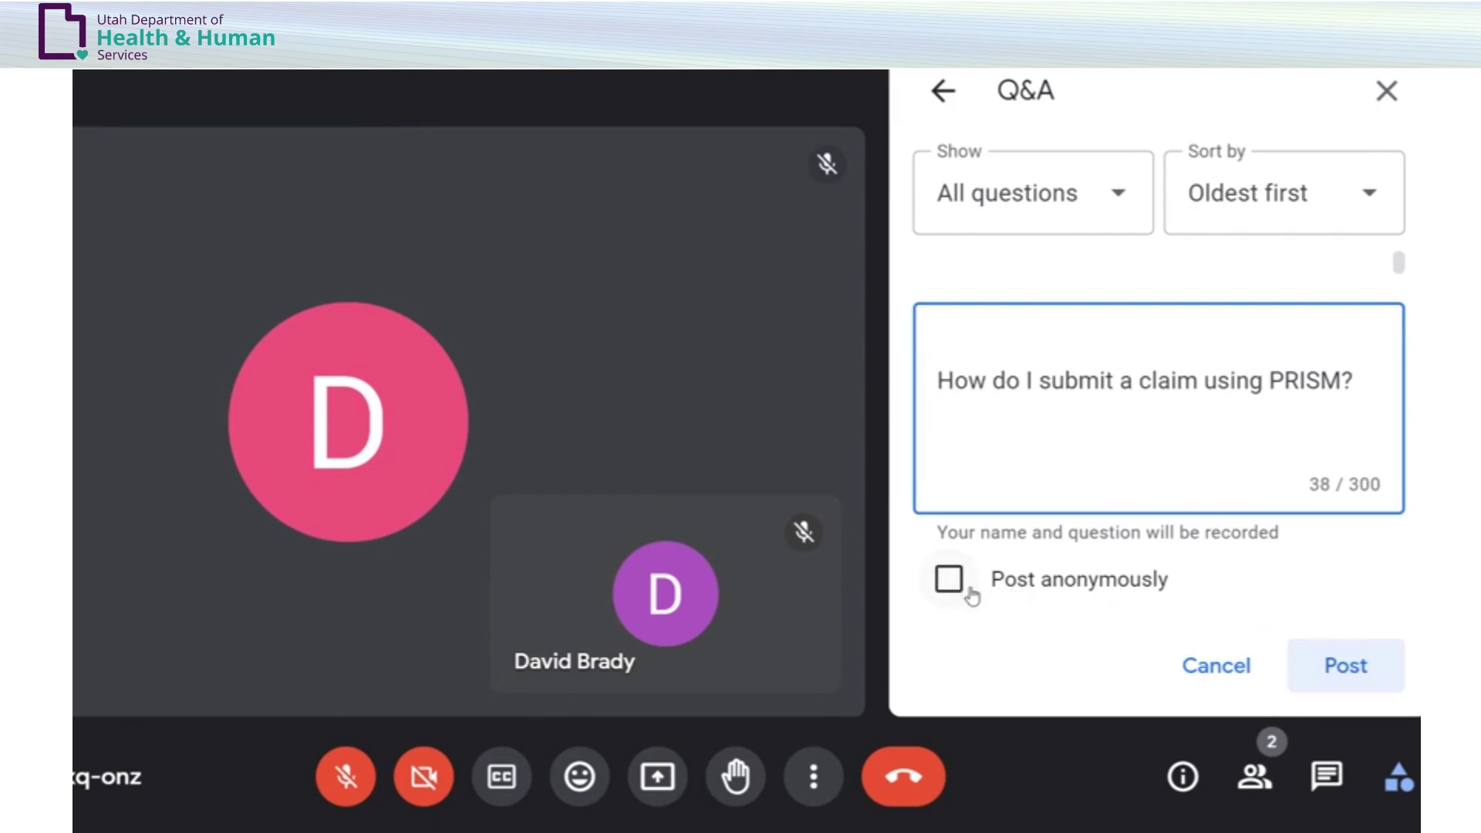
pyautogui.click(1352, 674)
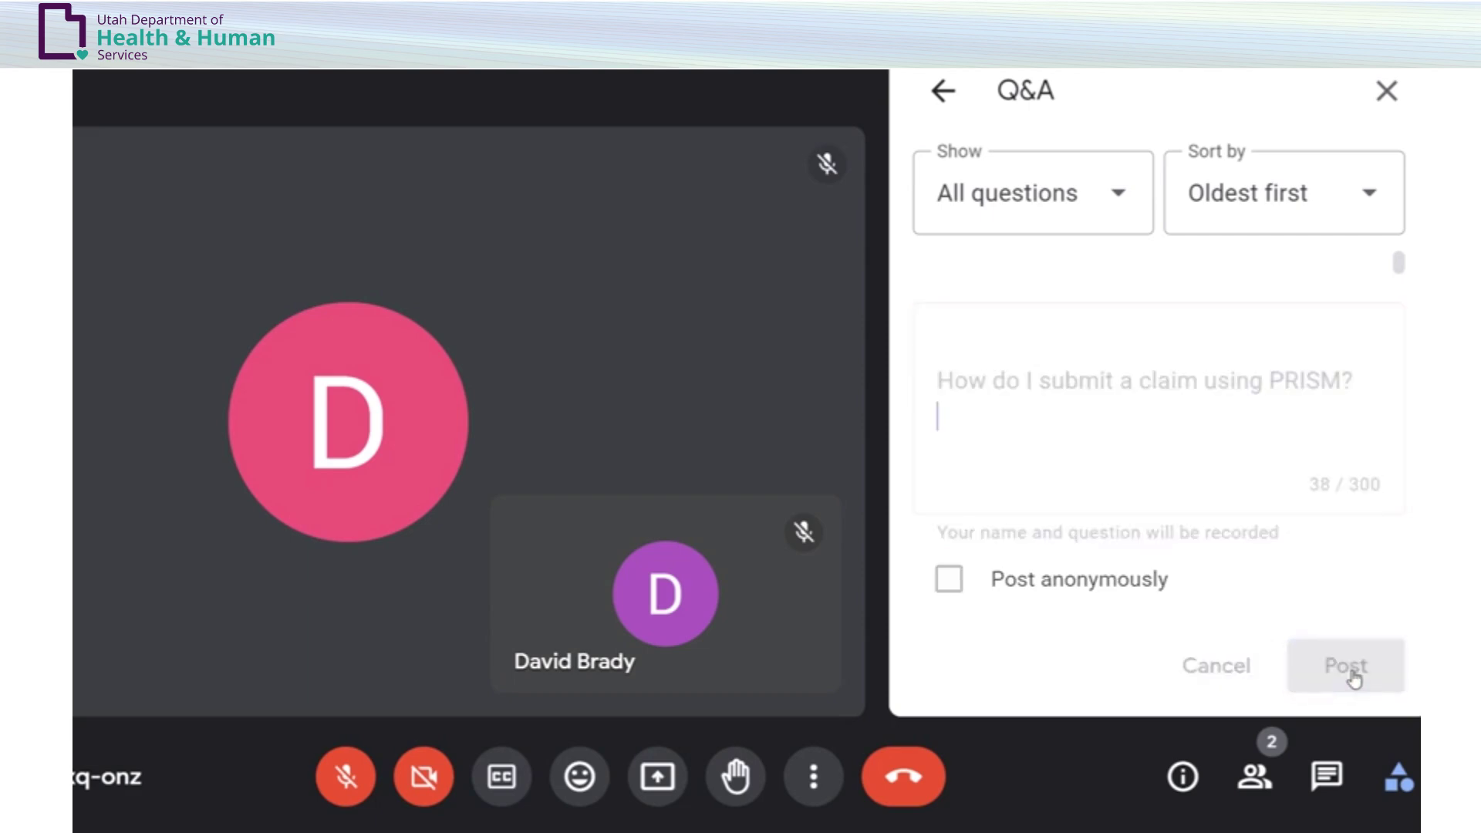